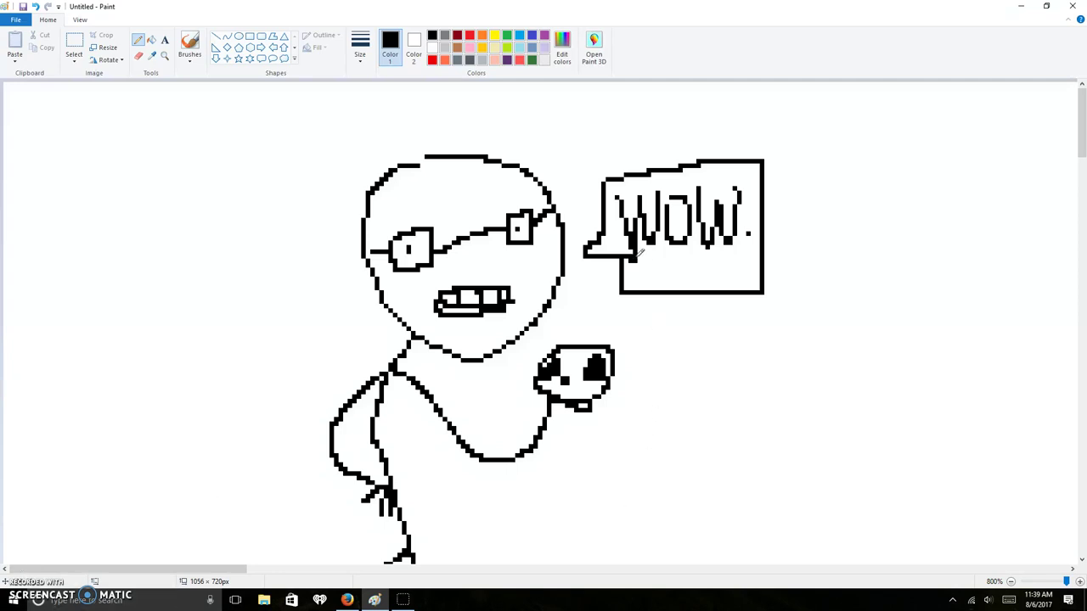
Scribble over the bottom of the WOW sign and give the glasses character spiky hair.
mouse_move(650, 251)
mouse_down()
mouse_move(739, 237)
mouse_move(688, 259)
mouse_move(705, 254)
mouse_move(685, 276)
mouse_up()
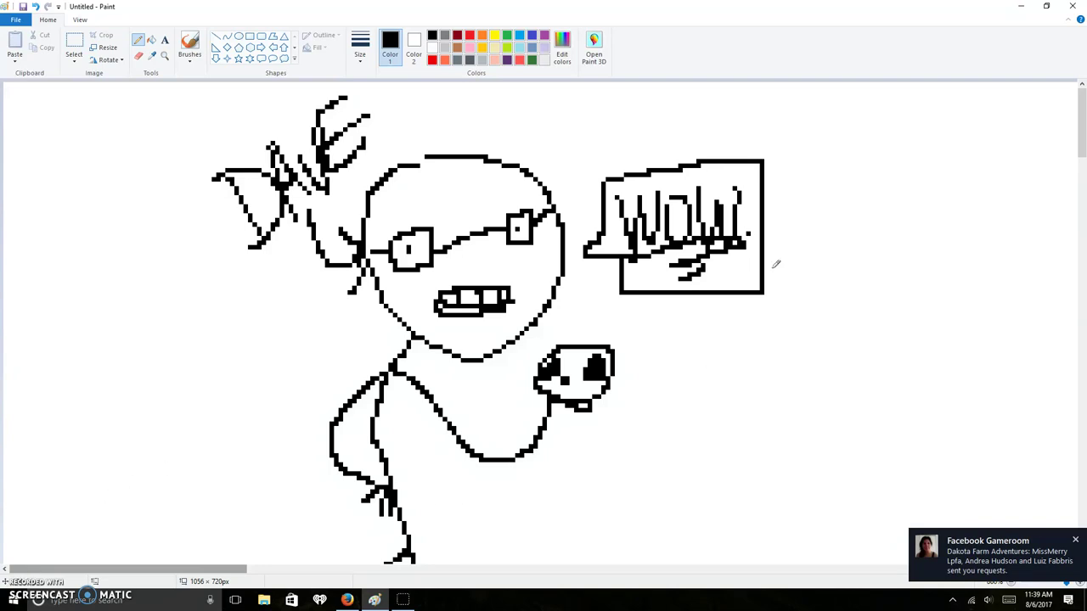
drag(1082, 119, 1082, 95)
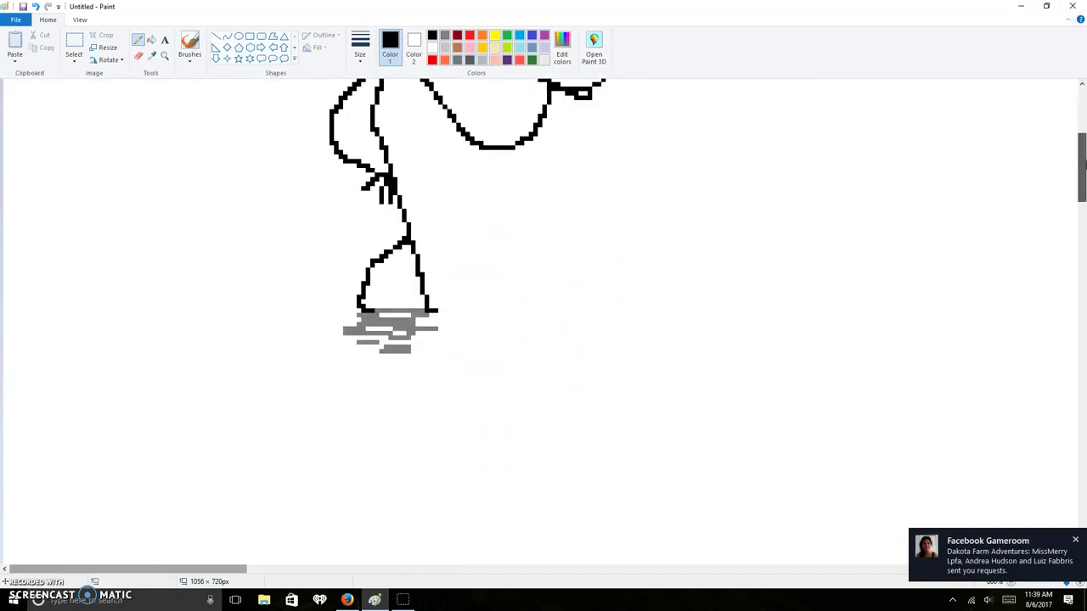
scroll(880, 139, down, 5)
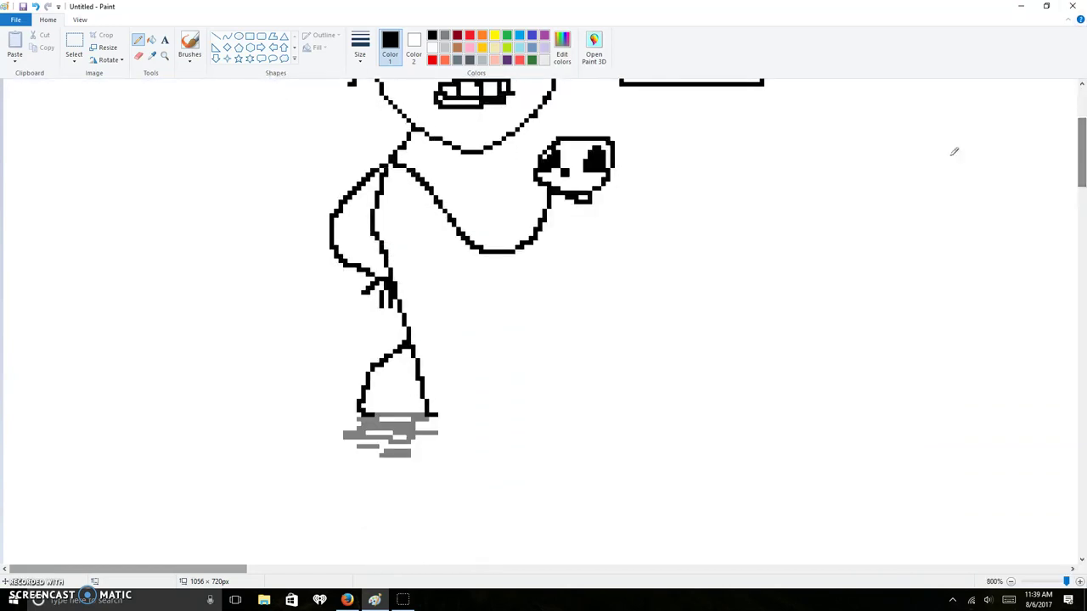
scroll(332, 230, down, 3)
scroll(342, 239, up, 3)
scroll(343, 238, up, 3)
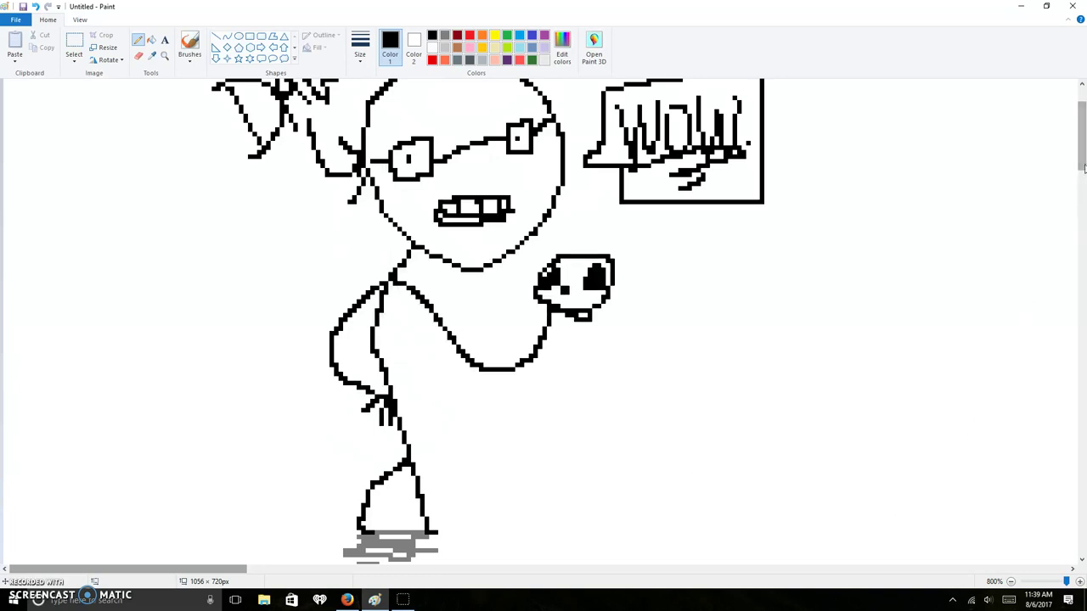
Drag the scrollbars over to an empty area of the canvas.
drag(1083, 166, 1082, 154)
mouse_move(134, 570)
mouse_down()
mouse_move(357, 570)
mouse_move(162, 541)
mouse_up()
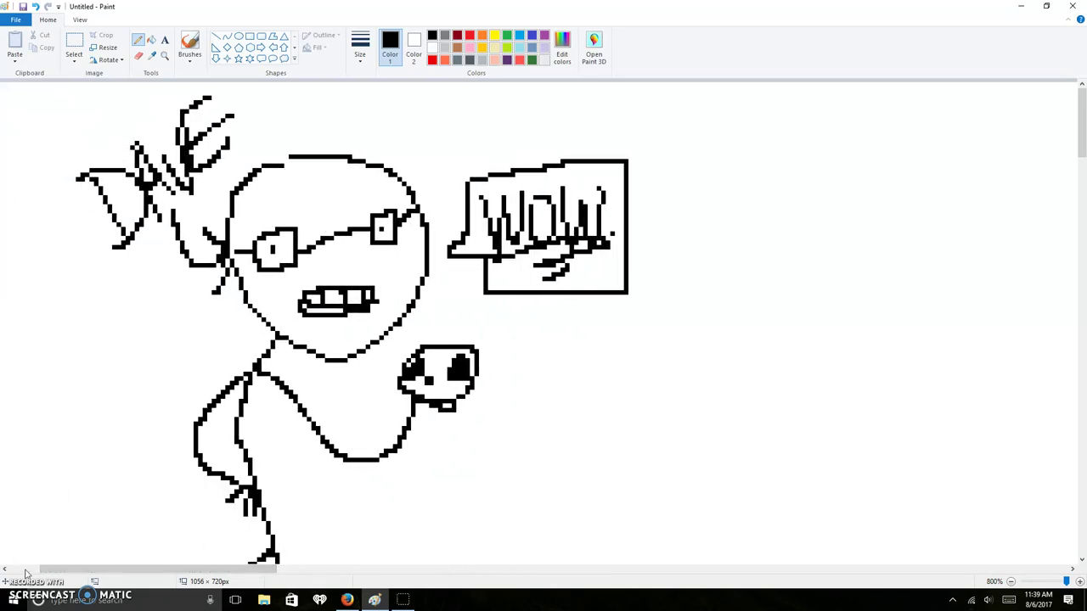
mouse_move(193, 569)
mouse_down()
mouse_move(427, 563)
mouse_move(329, 556)
mouse_up()
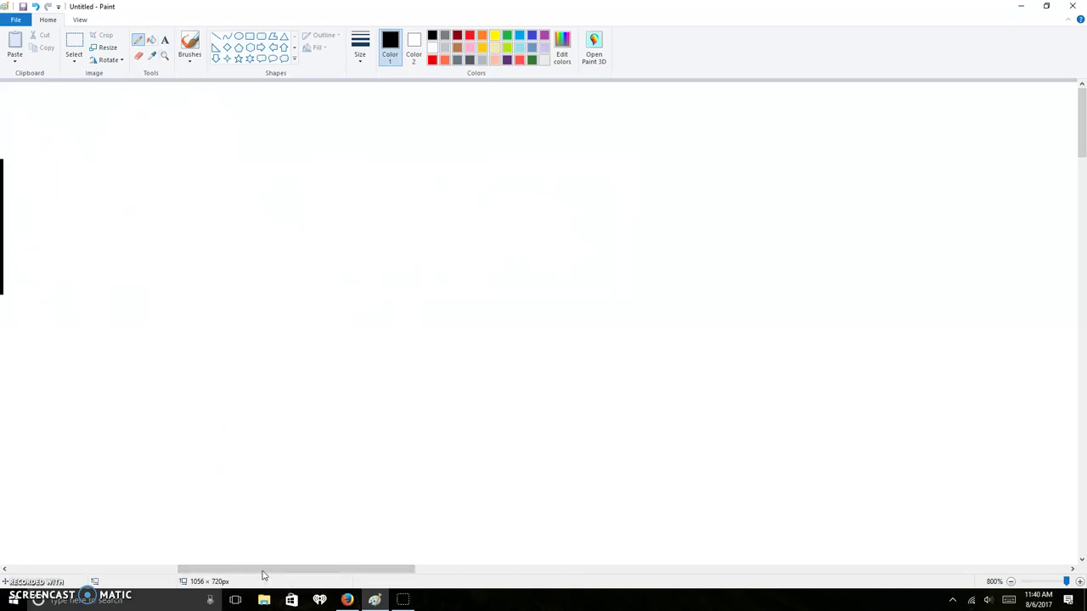
drag(262, 569, 272, 551)
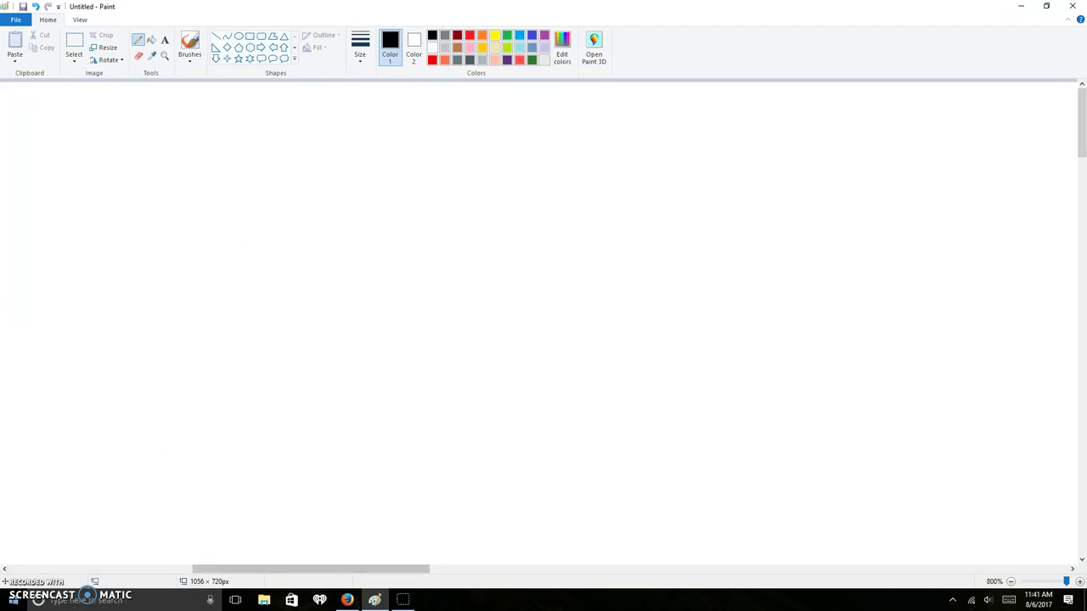
Pencil a round head outline with a smirking mouth, an eye and hair strokes.
mouse_move(409, 177)
mouse_down()
mouse_move(400, 311)
mouse_move(558, 321)
mouse_up()
key(ctrl+z)
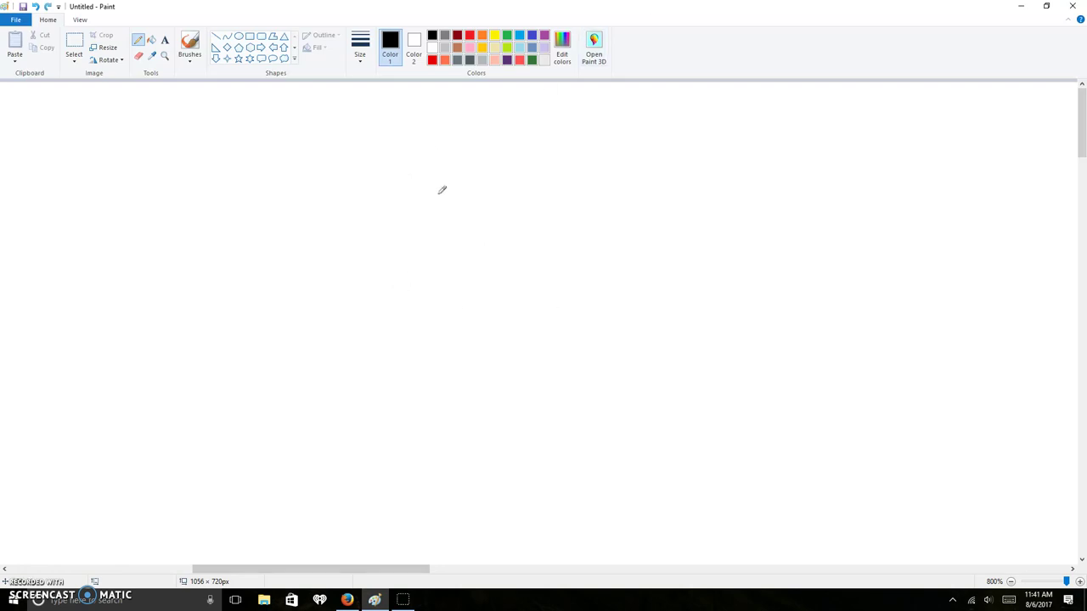
mouse_move(427, 176)
mouse_down()
mouse_move(451, 272)
mouse_move(553, 317)
mouse_move(636, 296)
mouse_move(665, 257)
mouse_move(645, 218)
mouse_up()
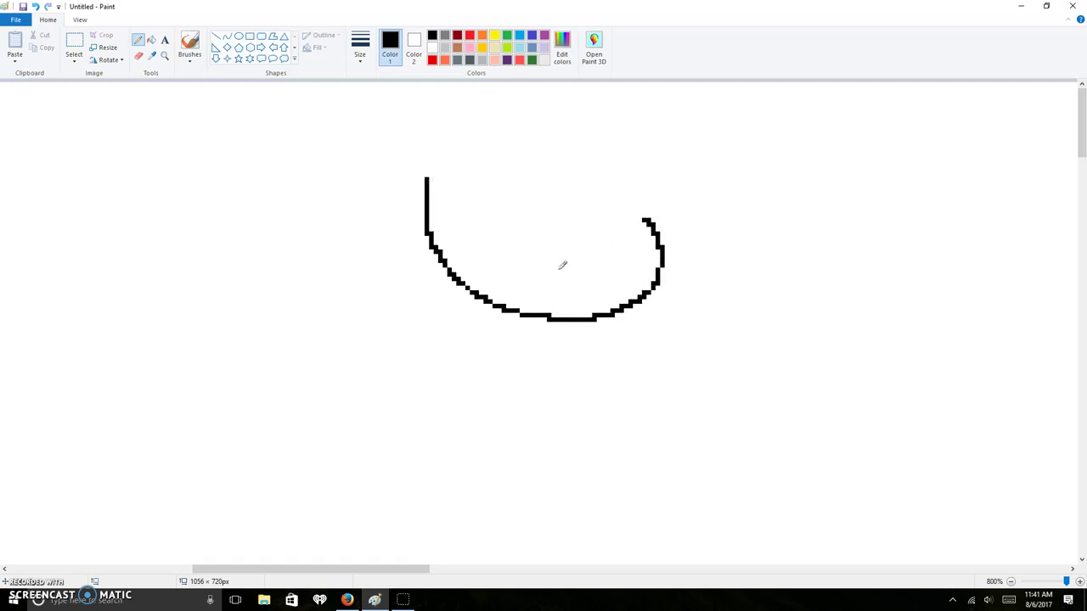
mouse_move(535, 283)
mouse_down()
mouse_move(583, 281)
mouse_move(636, 242)
mouse_move(552, 226)
mouse_move(527, 246)
mouse_move(583, 242)
mouse_up()
click(476, 187)
drag(477, 187, 476, 203)
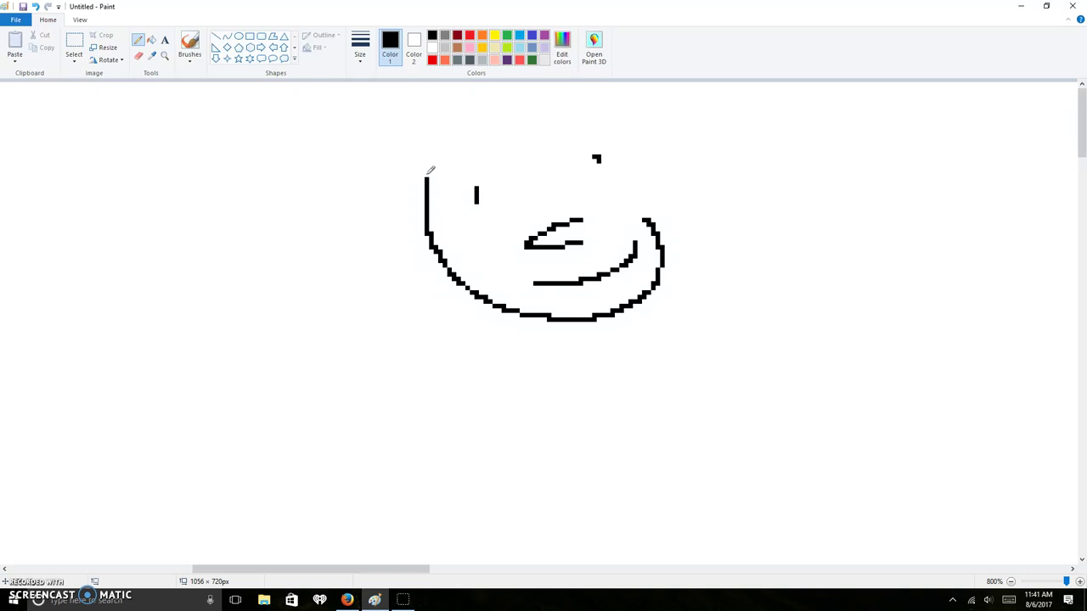
mouse_move(427, 177)
mouse_down()
mouse_move(448, 136)
mouse_move(592, 102)
mouse_move(645, 218)
mouse_up()
mouse_move(436, 173)
mouse_down()
mouse_move(467, 145)
mouse_move(454, 188)
mouse_move(473, 144)
mouse_up()
drag(444, 183, 457, 158)
key(ctrl+z)
key(ctrl+z)
key(ctrl+z)
key(ctrl+z)
key(ctrl+z)
key(ctrl+z)
mouse_move(444, 193)
mouse_down()
mouse_move(459, 146)
mouse_move(480, 138)
mouse_up()
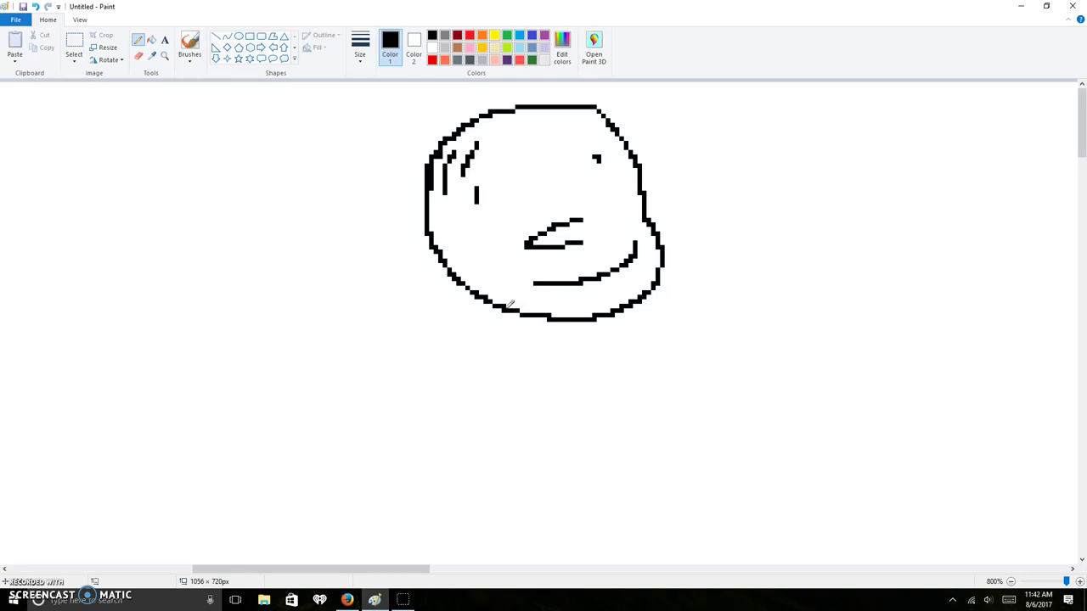
Add the body, two legs and outstretched left and right arms below the head.
mouse_move(507, 312)
mouse_down()
mouse_move(524, 424)
mouse_move(568, 552)
mouse_up()
key(ctrl+z)
mouse_move(510, 310)
mouse_down()
mouse_move(505, 444)
mouse_move(559, 561)
mouse_up()
drag(541, 508, 499, 555)
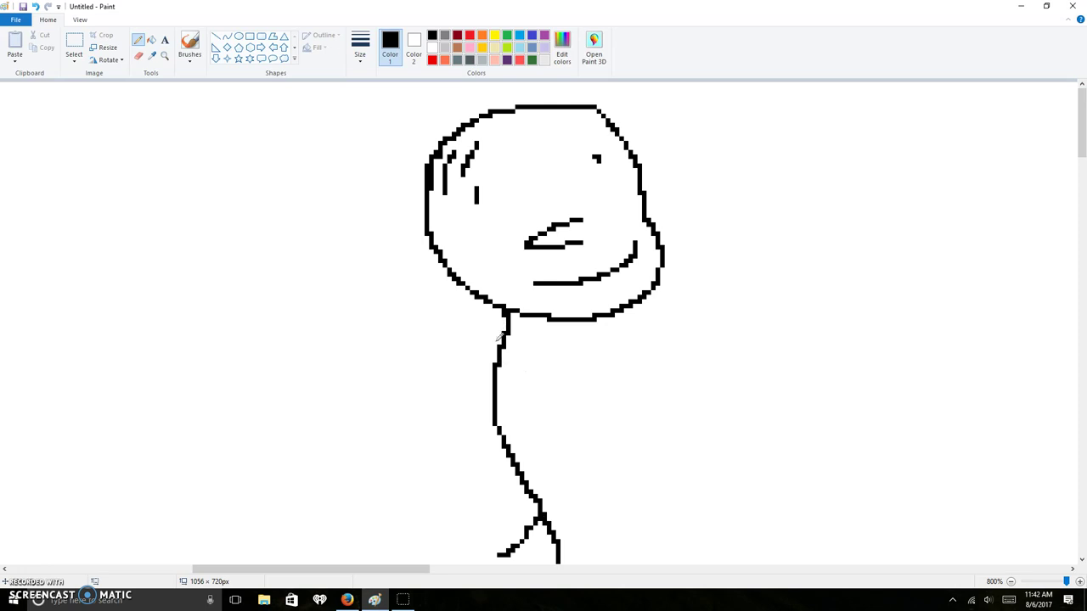
mouse_move(503, 339)
mouse_down()
mouse_move(466, 323)
mouse_move(388, 384)
mouse_move(350, 350)
mouse_move(341, 349)
mouse_move(343, 372)
mouse_move(340, 344)
mouse_up()
mouse_move(520, 315)
mouse_down()
mouse_move(520, 333)
mouse_move(655, 413)
mouse_move(718, 364)
mouse_move(716, 355)
mouse_move(726, 362)
mouse_up()
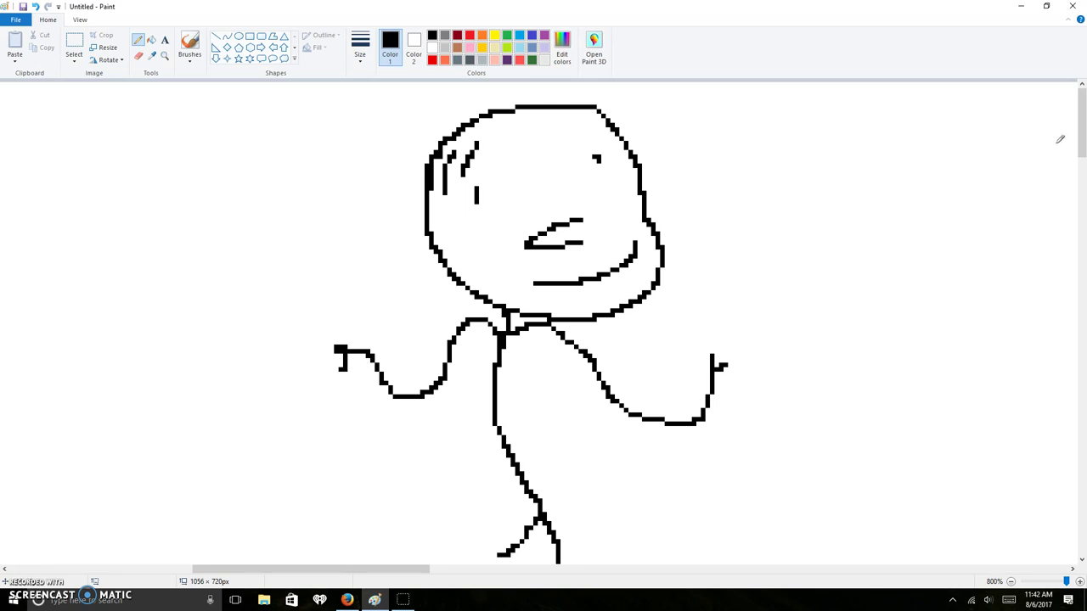
drag(1083, 140, 1083, 134)
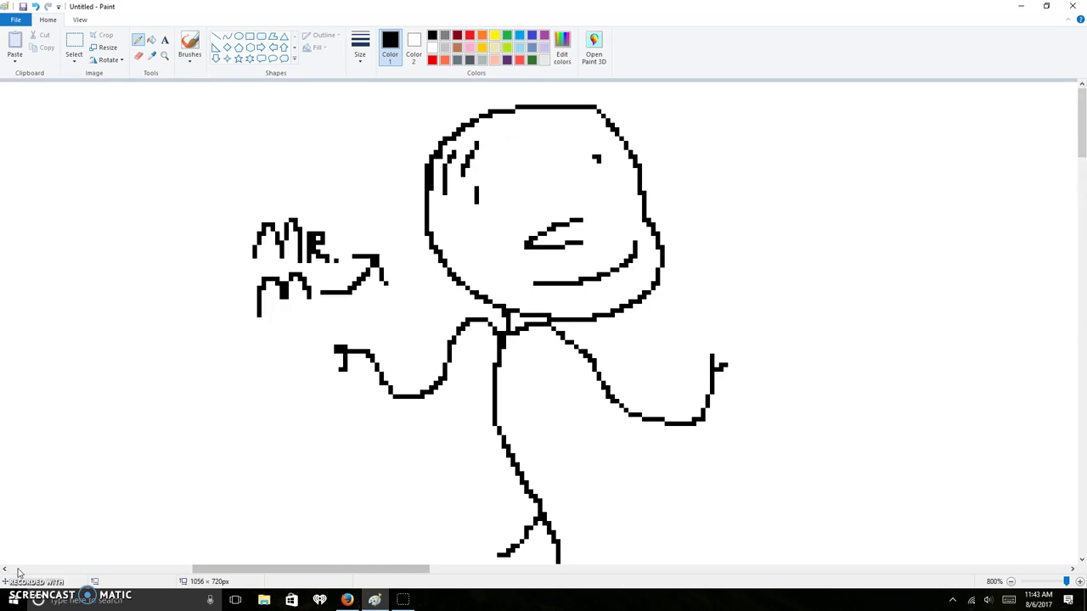
Erase the old mouth with the Eraser, then pencil new eye marks.
click(139, 56)
mouse_move(540, 244)
mouse_down()
mouse_move(572, 228)
mouse_move(531, 232)
mouse_move(566, 235)
mouse_move(578, 218)
mouse_move(566, 218)
mouse_move(610, 190)
mouse_up()
click(138, 40)
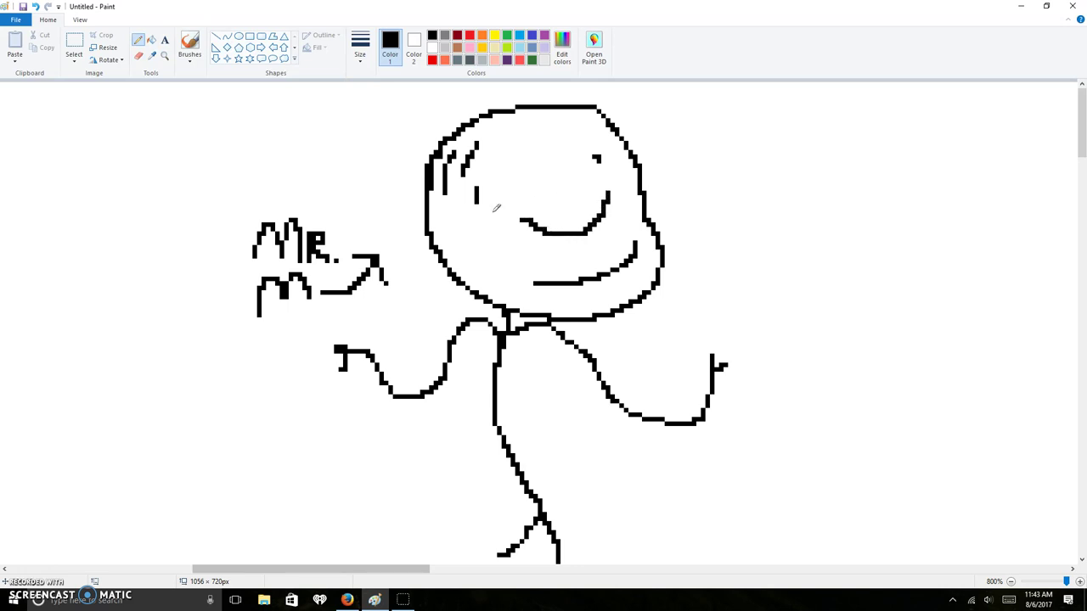
mouse_move(478, 201)
mouse_down()
mouse_move(474, 216)
mouse_move(502, 207)
mouse_up()
key(ctrl+z)
drag(585, 174, 611, 174)
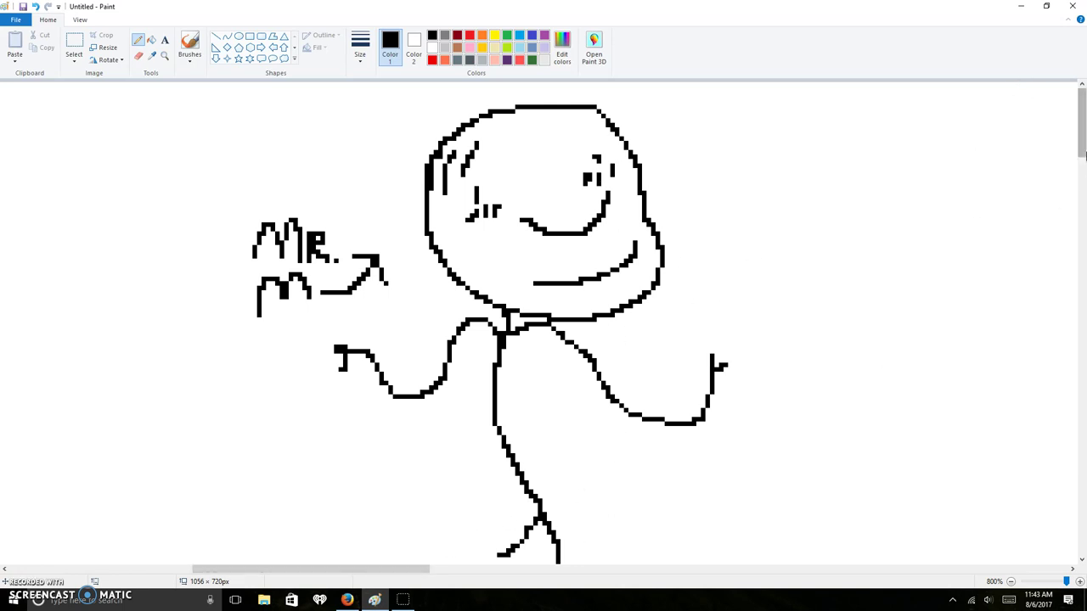
Scroll down and scribble a foot at the end of the legs.
drag(1083, 146, 1083, 169)
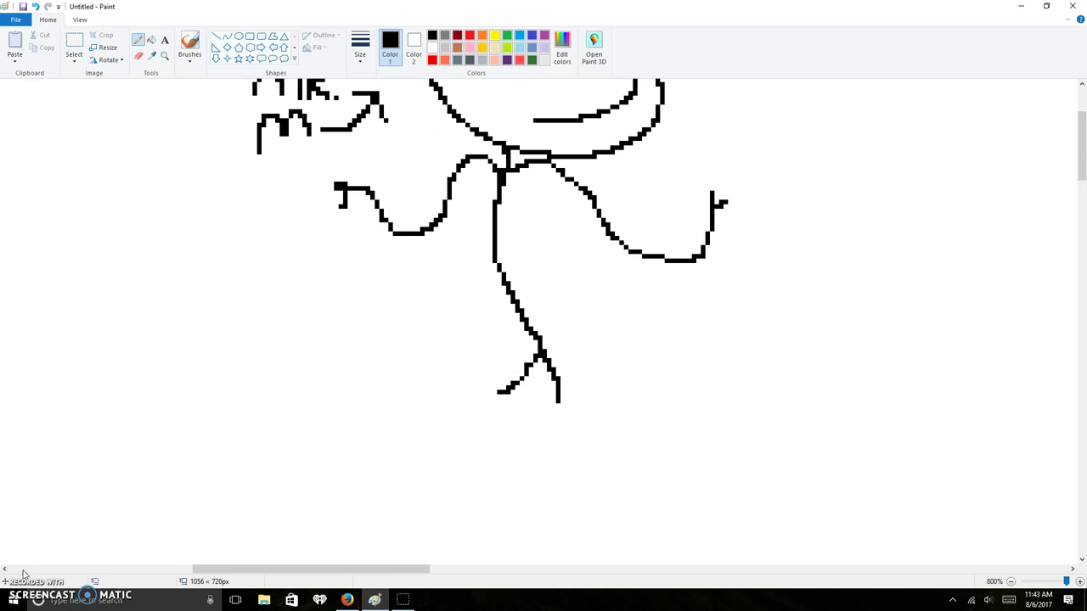
mouse_move(482, 382)
mouse_down()
mouse_move(450, 392)
mouse_move(469, 394)
mouse_move(485, 371)
mouse_move(493, 382)
mouse_move(479, 405)
mouse_move(494, 370)
mouse_move(511, 401)
mouse_move(499, 412)
mouse_up()
mouse_move(510, 373)
mouse_down()
mouse_move(520, 387)
mouse_move(511, 413)
mouse_move(541, 377)
mouse_move(526, 398)
mouse_move(545, 400)
mouse_move(559, 368)
mouse_move(555, 401)
mouse_move(569, 401)
mouse_move(590, 365)
mouse_move(599, 386)
mouse_move(589, 412)
mouse_move(619, 383)
mouse_move(623, 406)
mouse_up()
Review the figure and add more scribbles to the feet.
scroll(623, 379, up, 3)
scroll(611, 432, down, 3)
scroll(476, 467, down, 3)
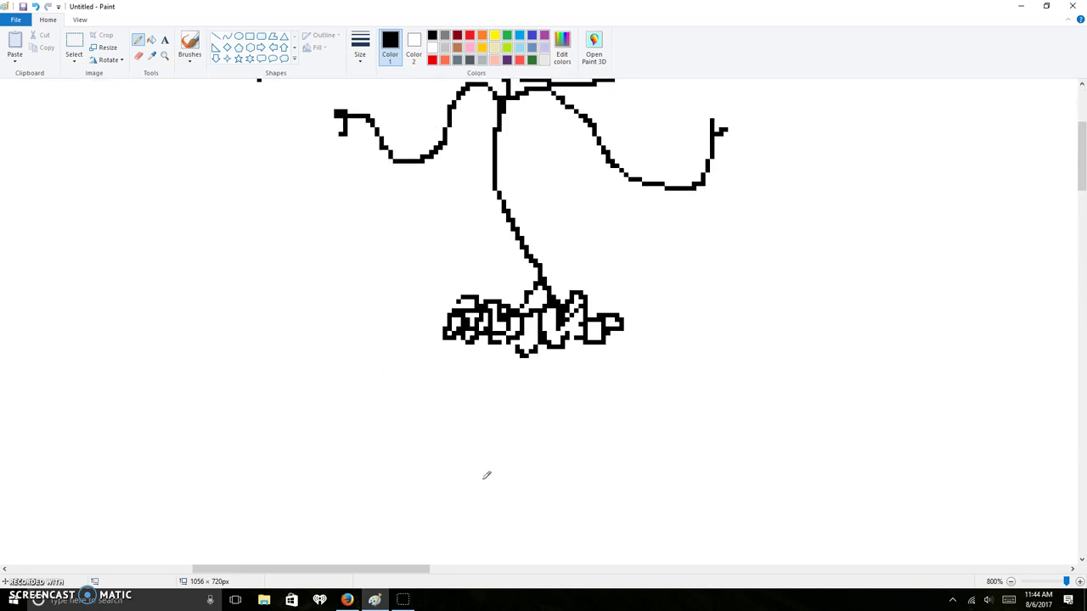
scroll(484, 371, up, 3)
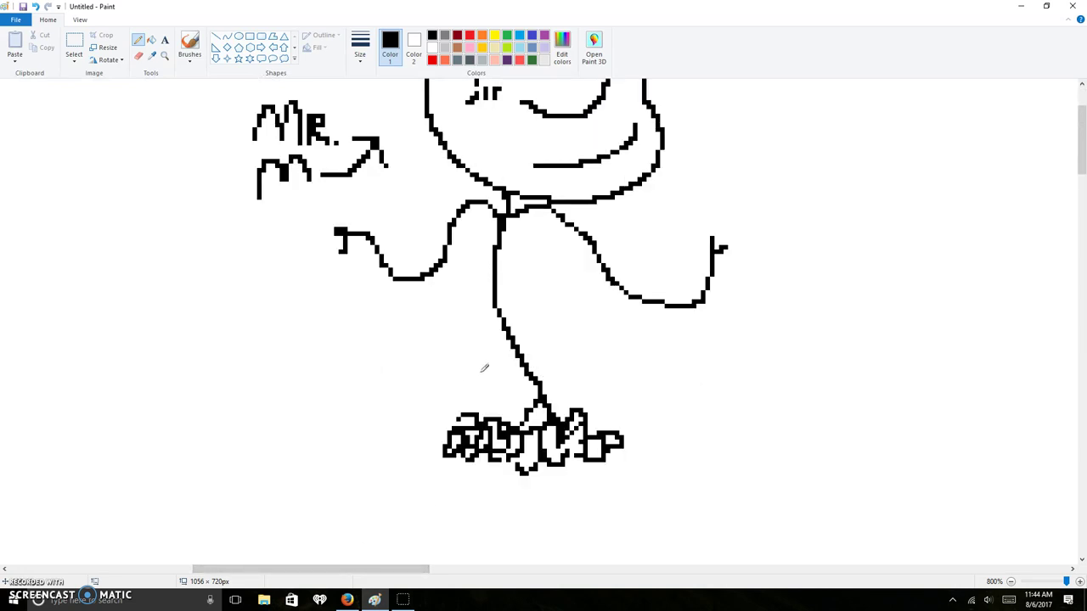
mouse_move(357, 574)
mouse_down()
mouse_move(517, 560)
mouse_move(371, 544)
mouse_up()
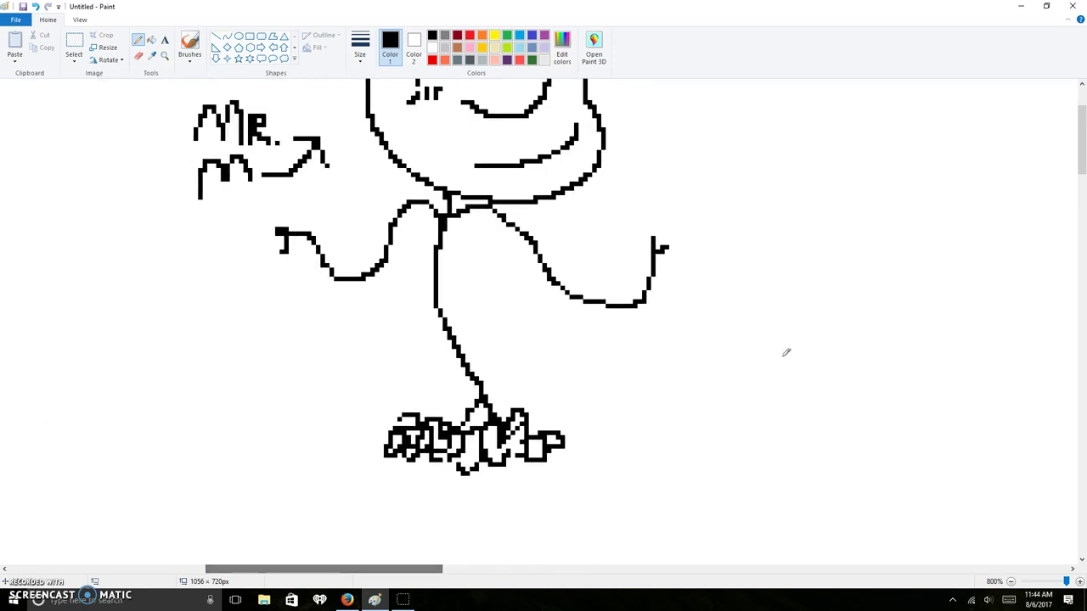
Scroll right to blank canvas and sketch a new oval outline.
scroll(1083, 128, up, 3)
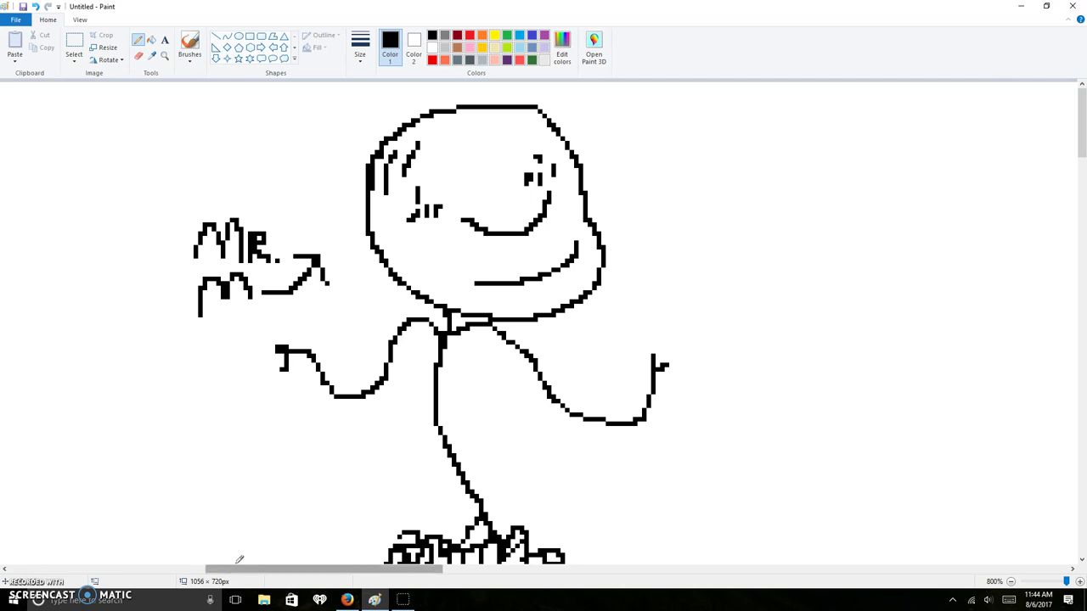
drag(236, 569, 420, 556)
mouse_move(463, 211)
mouse_down()
mouse_move(448, 185)
mouse_move(408, 223)
mouse_up()
Redraw the new character's arched head with an inner mark and a tall stroke on the right.
key(ctrl+z)
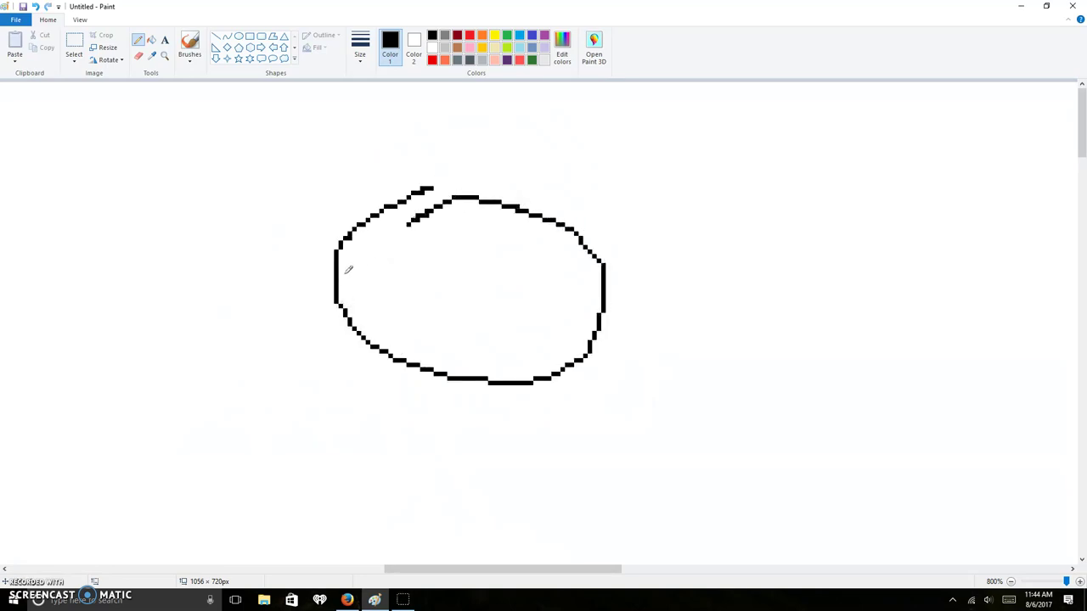
mouse_move(355, 269)
mouse_down()
mouse_move(396, 268)
mouse_move(365, 274)
mouse_move(374, 292)
mouse_move(386, 268)
mouse_up()
key(ctrl+z)
key(ctrl+z)
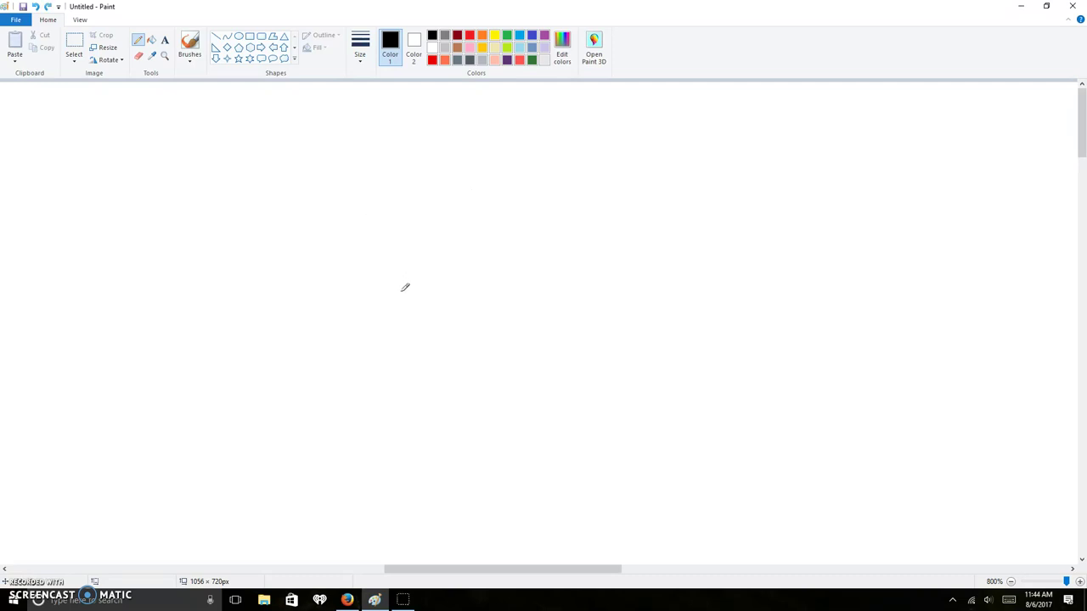
mouse_move(324, 278)
mouse_down()
mouse_move(388, 238)
mouse_move(410, 249)
mouse_up()
key(ctrl+z)
mouse_move(309, 279)
mouse_down()
mouse_move(390, 222)
mouse_move(364, 248)
mouse_move(396, 289)
mouse_move(403, 235)
mouse_move(394, 225)
mouse_up()
drag(371, 262, 388, 262)
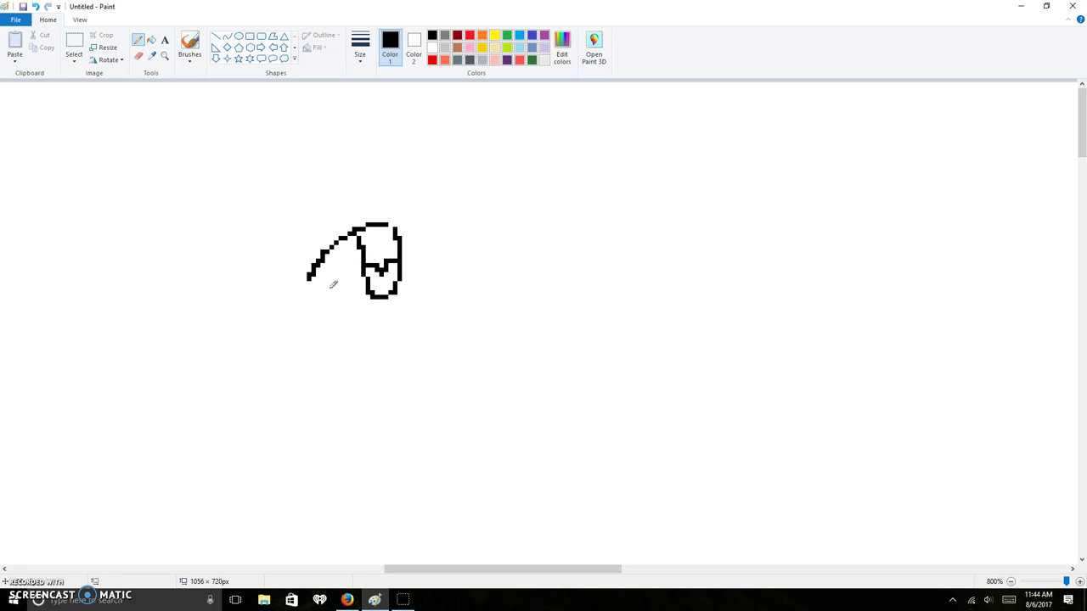
mouse_move(338, 275)
mouse_down()
mouse_move(317, 294)
mouse_move(355, 273)
mouse_move(310, 283)
mouse_move(378, 314)
mouse_move(332, 357)
mouse_up()
mouse_move(392, 329)
mouse_down()
mouse_move(382, 352)
mouse_move(414, 348)
mouse_up()
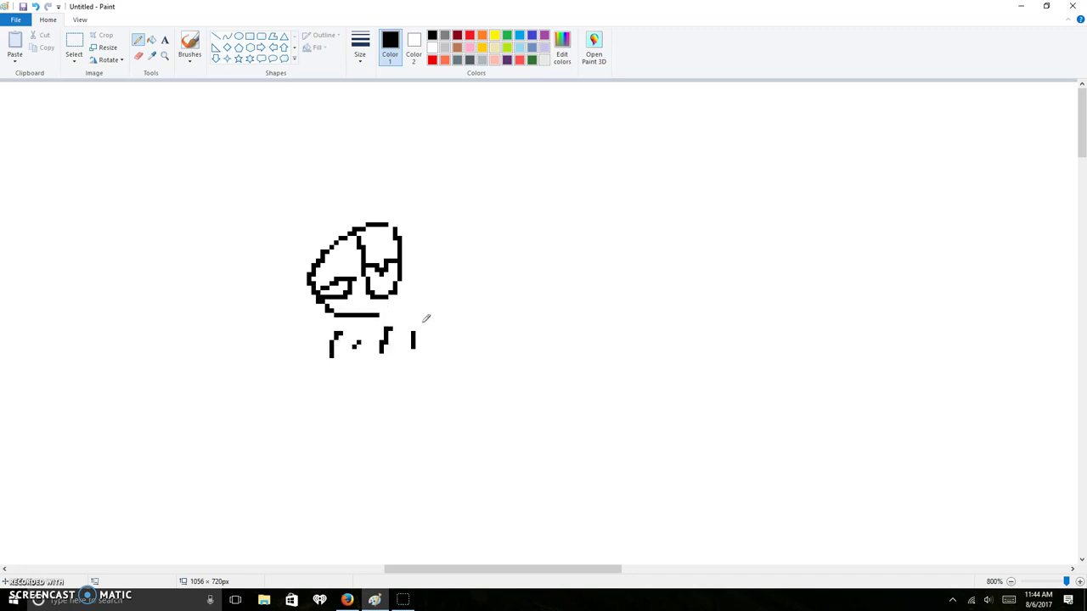
mouse_move(471, 324)
mouse_down()
mouse_move(510, 325)
mouse_move(523, 306)
mouse_move(513, 243)
mouse_up()
drag(512, 297, 527, 231)
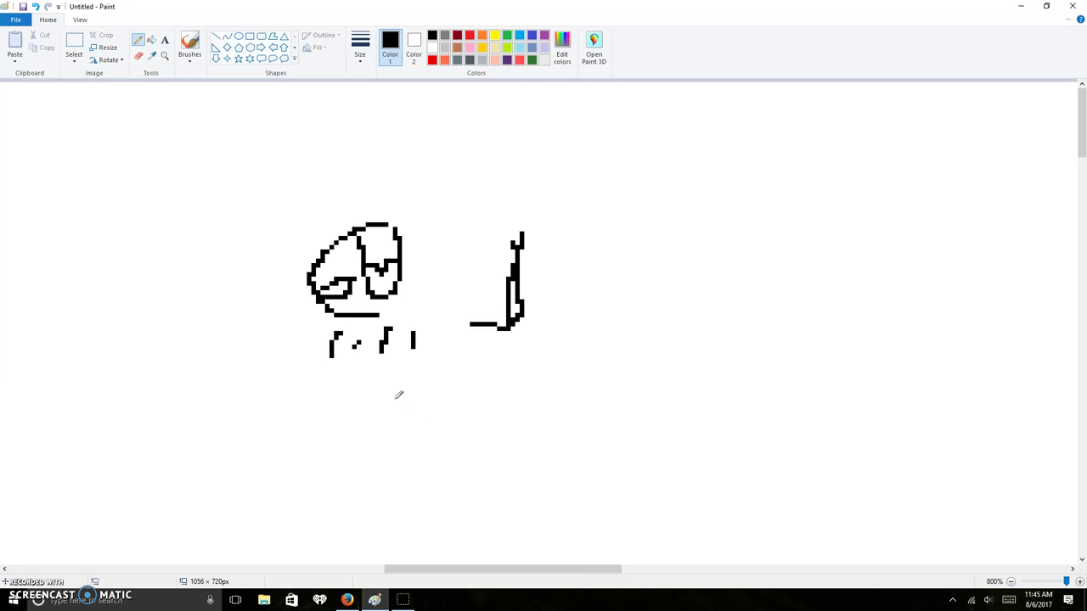
Try out mouth strokes below the face, then thicken the top of the head outline.
drag(395, 380, 476, 400)
key(ctrl+z)
mouse_move(502, 374)
mouse_down()
mouse_move(490, 414)
mouse_move(535, 404)
mouse_up()
key(ctrl+z)
drag(497, 373, 476, 418)
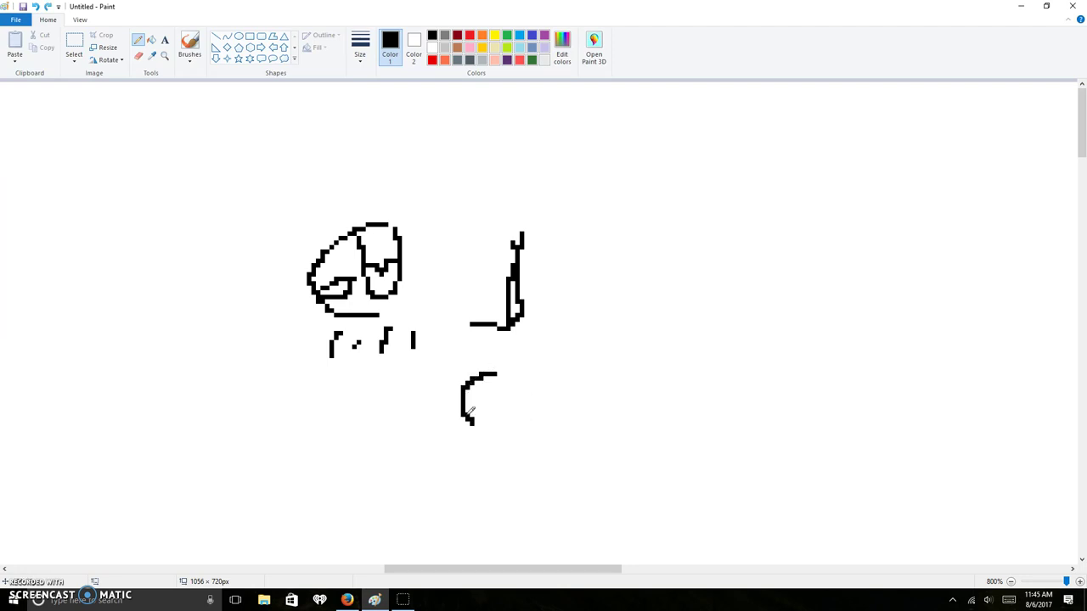
mouse_move(498, 374)
mouse_down()
mouse_move(518, 396)
mouse_move(429, 392)
mouse_move(497, 403)
mouse_move(501, 384)
mouse_up()
key(ctrl+z)
key(ctrl+z)
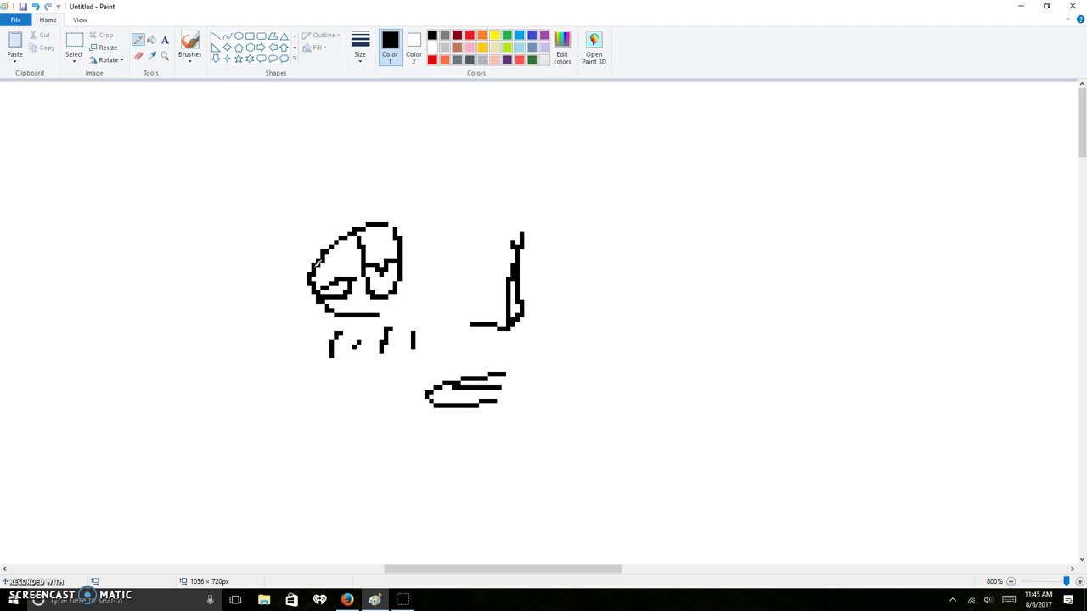
mouse_move(320, 261)
mouse_down()
mouse_move(386, 217)
mouse_move(331, 234)
mouse_move(290, 284)
mouse_move(382, 323)
mouse_up()
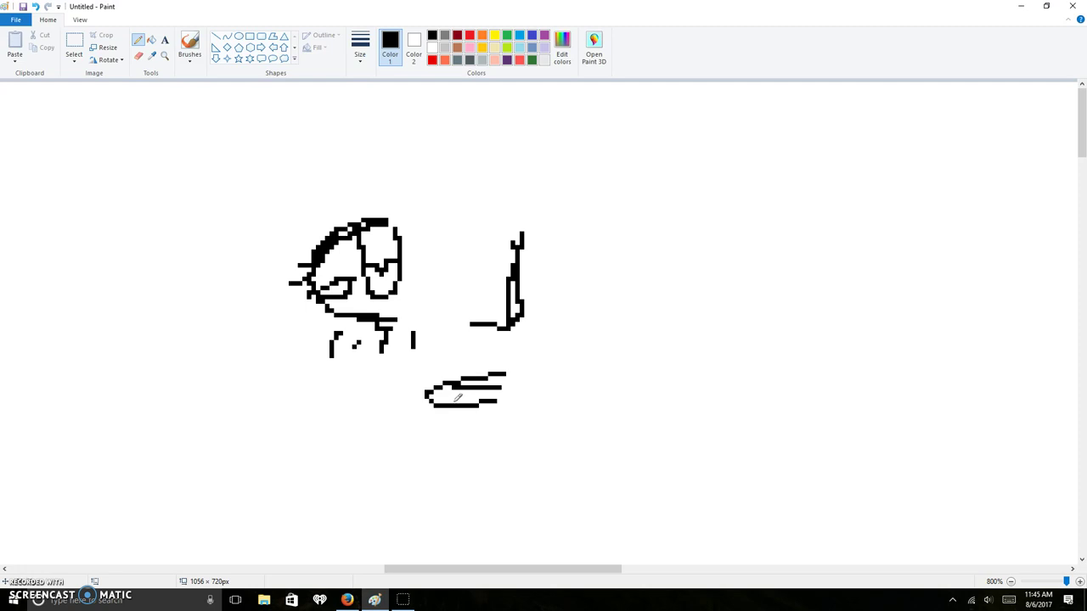
Draw long hair curving over the top and down the right side of the head.
mouse_move(558, 260)
mouse_down()
mouse_move(620, 256)
mouse_move(639, 359)
mouse_up()
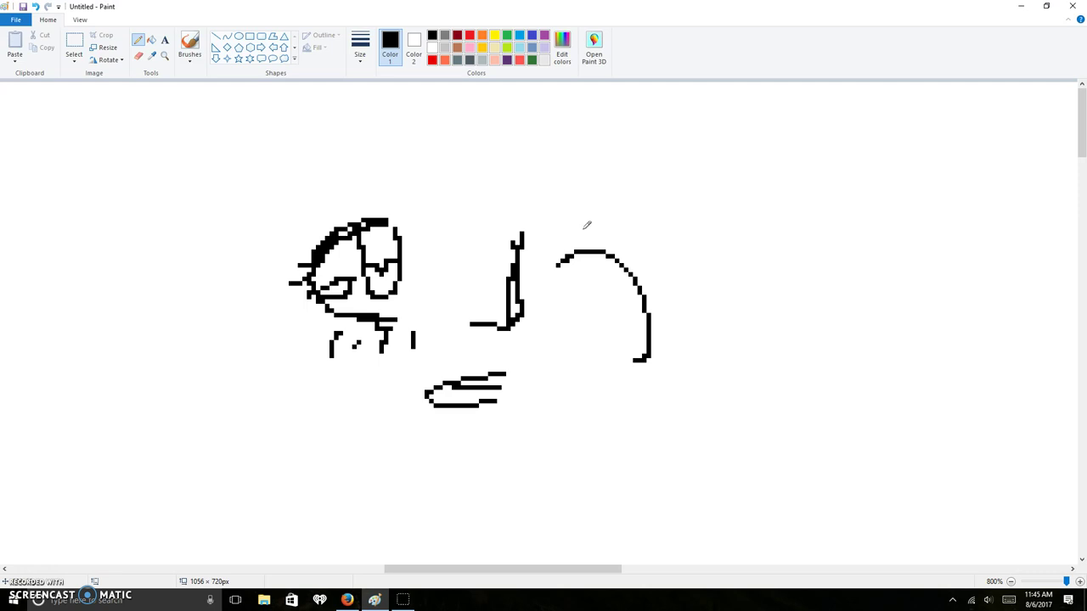
key(ctrl+z)
mouse_move(524, 193)
mouse_down()
mouse_move(548, 267)
mouse_move(613, 365)
mouse_move(643, 310)
mouse_move(625, 164)
mouse_move(580, 116)
mouse_move(570, 120)
mouse_up()
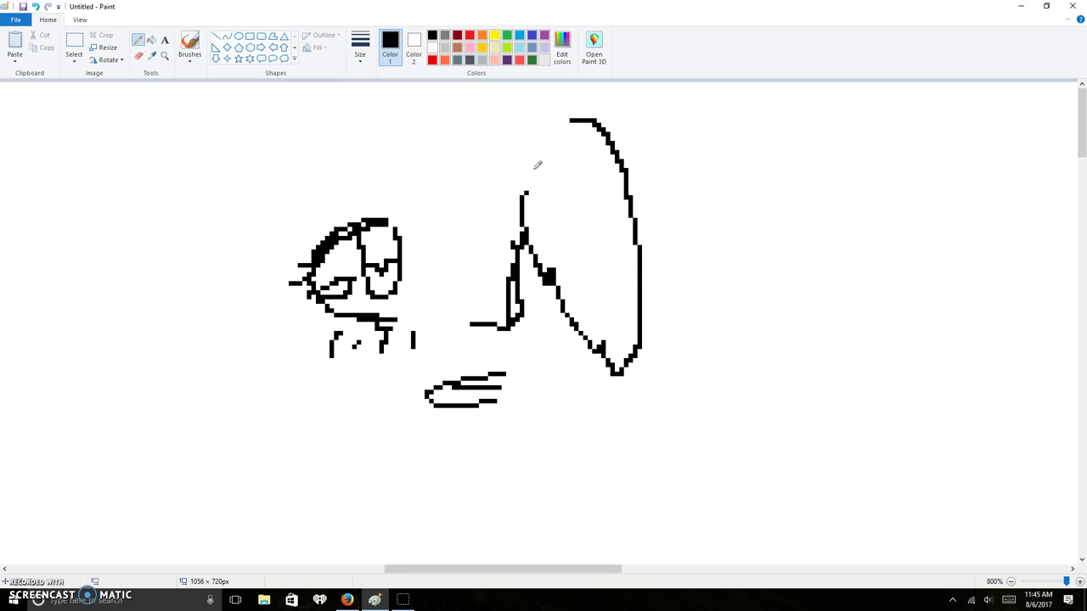
mouse_move(524, 202)
mouse_down()
mouse_move(481, 180)
mouse_move(472, 155)
mouse_move(344, 213)
mouse_up()
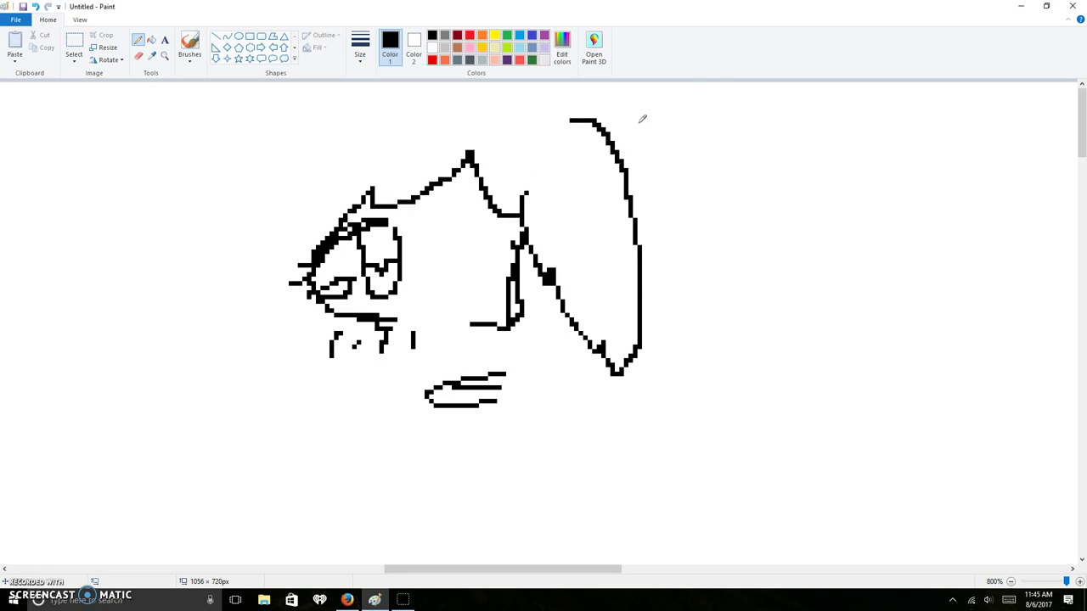
mouse_move(640, 126)
mouse_down()
mouse_move(686, 357)
mouse_move(618, 401)
mouse_move(615, 375)
mouse_up()
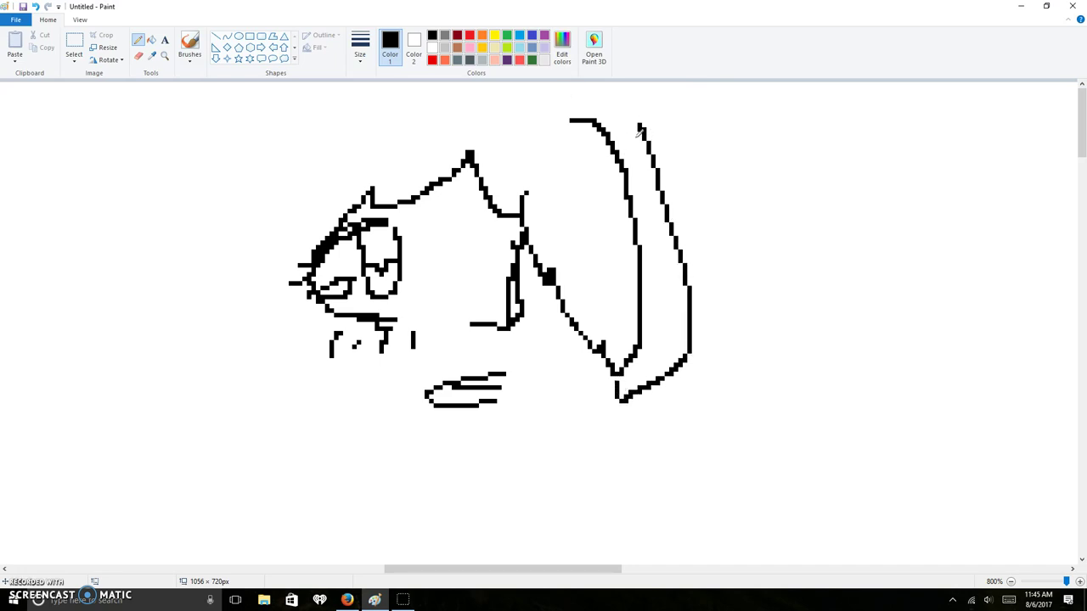
drag(642, 129, 602, 83)
drag(493, 83, 338, 161)
key(ctrl+z)
key(ctrl+z)
mouse_move(630, 120)
mouse_down()
mouse_move(643, 126)
mouse_move(457, 71)
mouse_move(327, 126)
mouse_move(265, 182)
mouse_move(250, 381)
mouse_up()
key(ctrl+z)
mouse_move(643, 125)
mouse_down()
mouse_move(591, 76)
mouse_move(464, 69)
mouse_move(394, 85)
mouse_move(330, 124)
mouse_move(248, 229)
mouse_up()
key(ctrl+z)
mouse_move(643, 126)
mouse_down()
mouse_move(536, 83)
mouse_move(359, 112)
mouse_move(286, 194)
mouse_move(213, 409)
mouse_move(259, 467)
mouse_move(318, 461)
mouse_up()
Add a jaw line under the mouth, eyebrows over both eyes, and a cheek line.
mouse_move(312, 288)
mouse_down()
mouse_move(321, 361)
mouse_move(401, 409)
mouse_move(474, 431)
mouse_move(501, 433)
mouse_move(603, 338)
mouse_up()
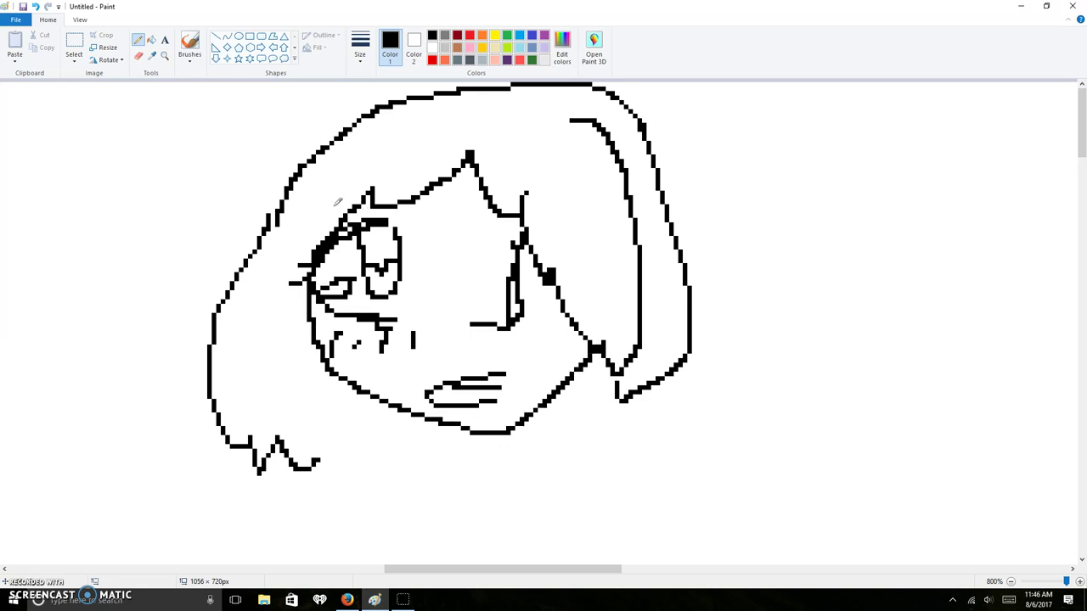
mouse_move(338, 203)
mouse_down()
mouse_move(373, 183)
mouse_move(414, 180)
mouse_up()
drag(493, 197, 606, 186)
key(ctrl+z)
mouse_move(534, 202)
mouse_down()
mouse_move(560, 190)
mouse_move(586, 197)
mouse_up()
drag(541, 286, 586, 336)
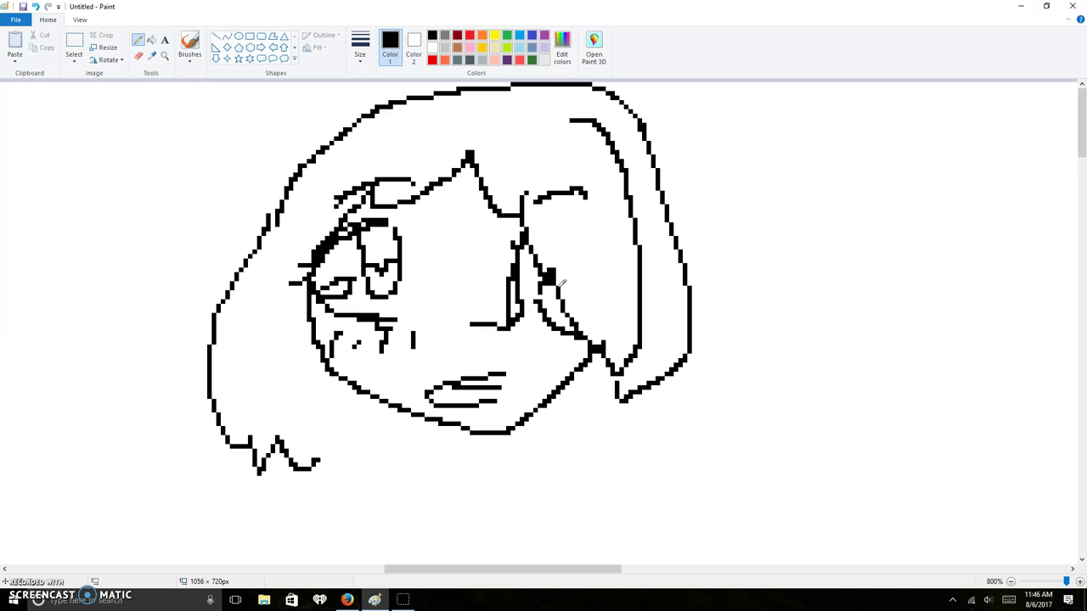
Draw the stick body, legs and arms reaching up-right and down-left below the head.
drag(557, 298, 563, 323)
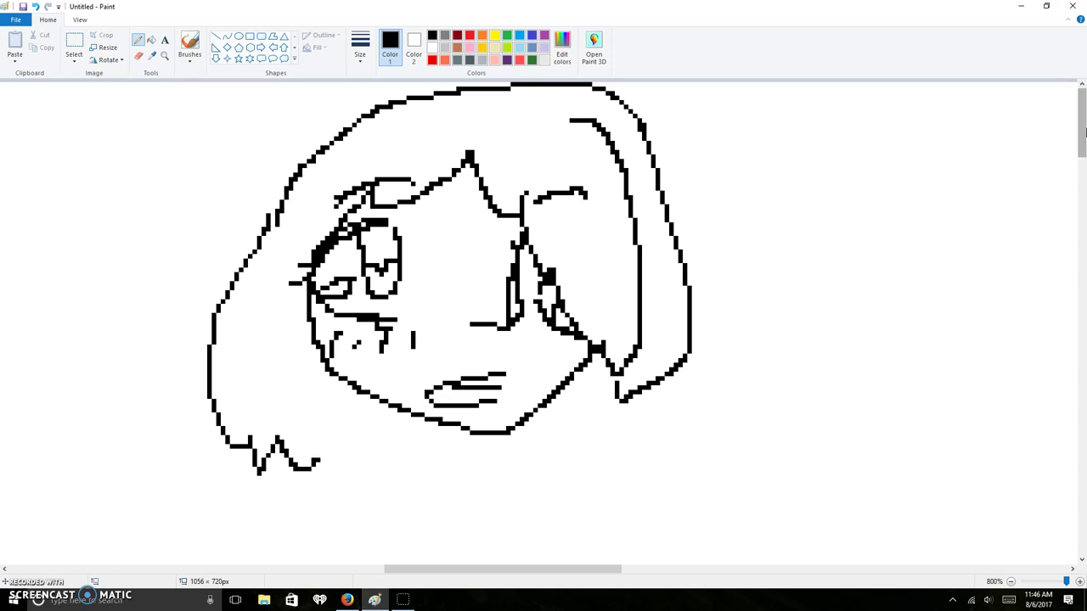
scroll(1082, 119, down, 3)
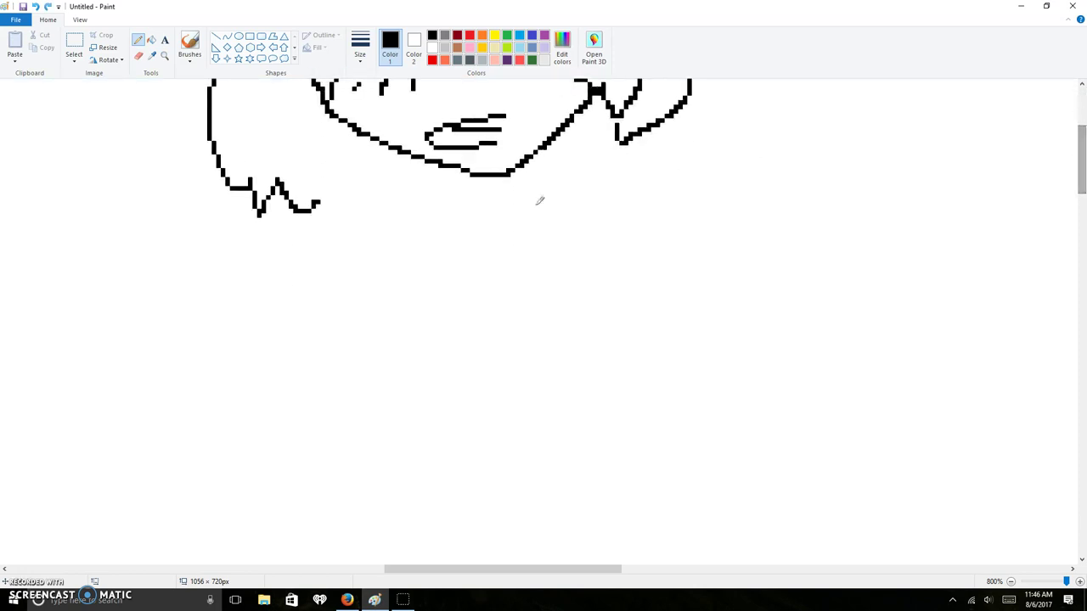
mouse_move(466, 169)
mouse_down()
mouse_move(450, 284)
mouse_move(469, 334)
mouse_up()
drag(449, 298, 437, 343)
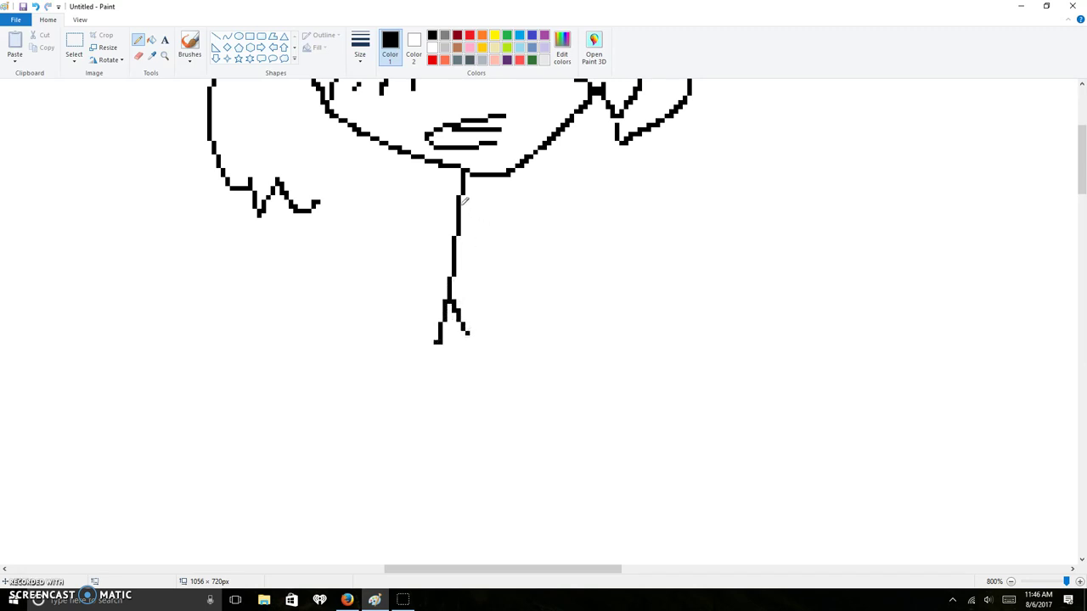
mouse_move(461, 201)
mouse_down()
mouse_move(553, 172)
mouse_move(565, 193)
mouse_up()
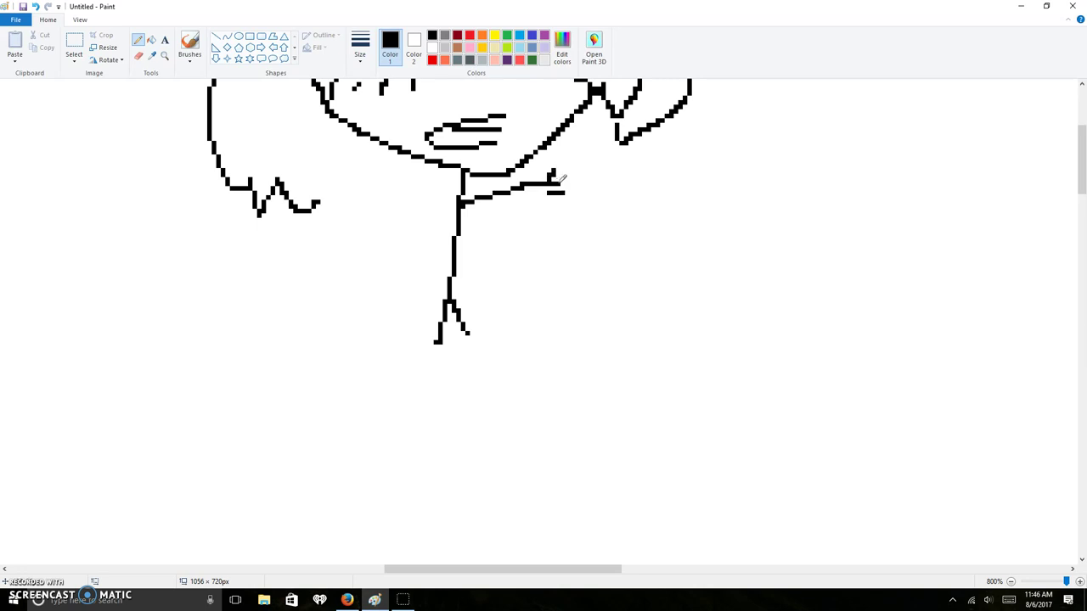
drag(457, 203, 372, 293)
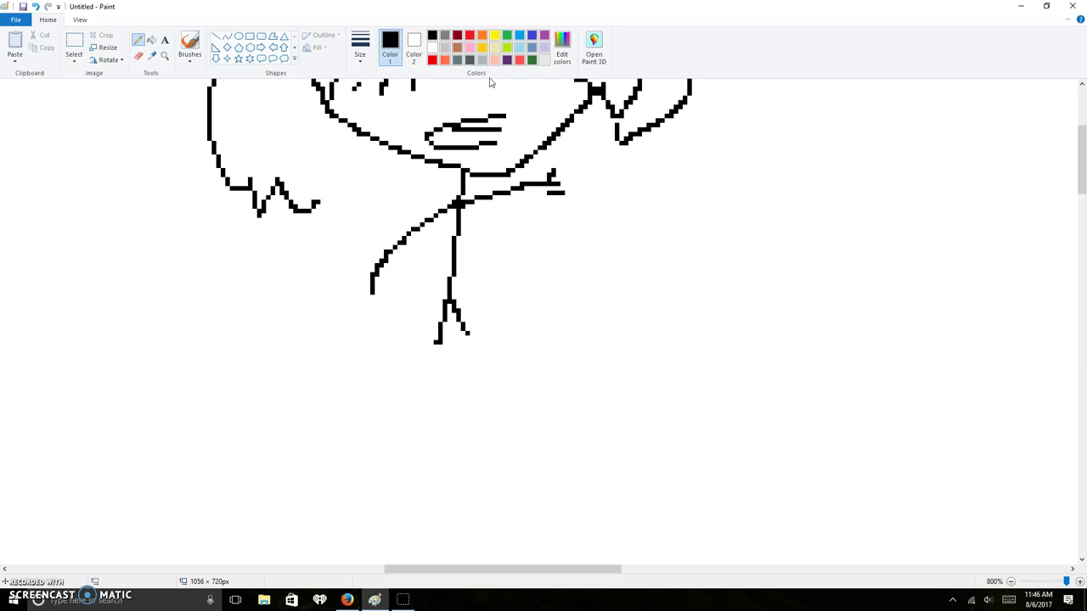
Draw a red streak beside the figure's right hand.
click(471, 35)
mouse_move(577, 177)
mouse_down()
mouse_move(591, 205)
mouse_move(633, 205)
mouse_move(586, 194)
mouse_move(580, 178)
mouse_move(658, 178)
mouse_move(686, 204)
mouse_move(633, 196)
mouse_move(745, 178)
mouse_move(675, 181)
mouse_move(696, 206)
mouse_move(733, 210)
mouse_up()
drag(1074, 182, 1075, 143)
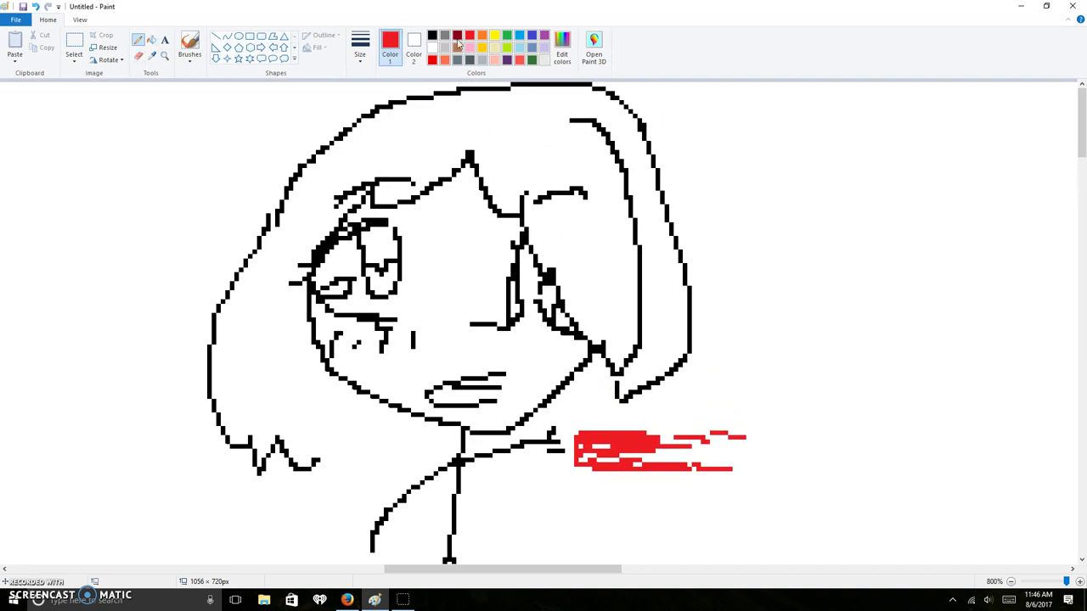
Draw a thick black arrow from the 'DAISY-CHAN' label toward her face.
click(431, 35)
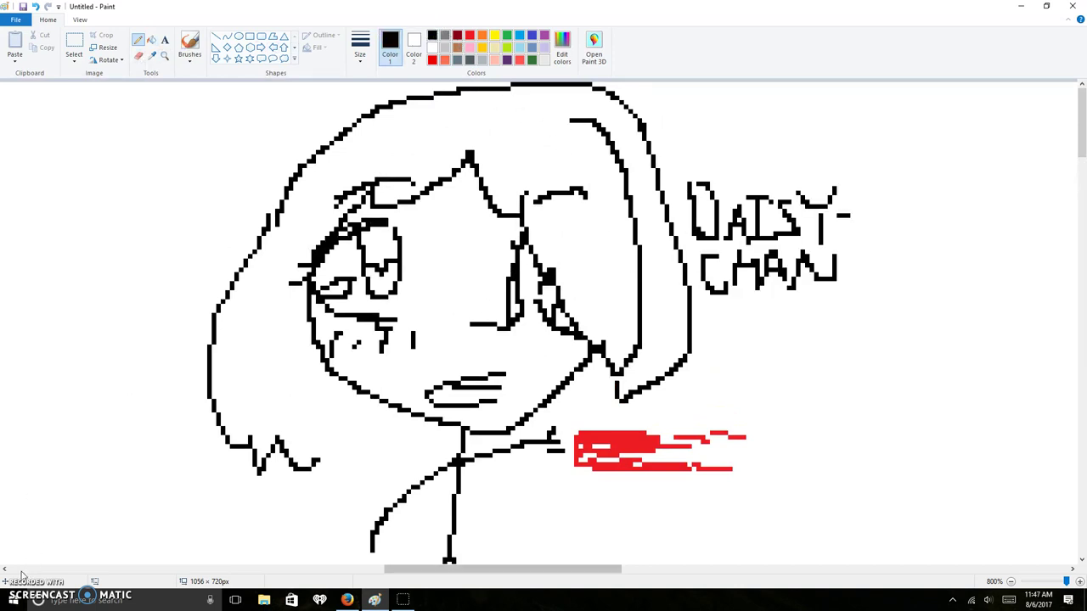
mouse_move(772, 299)
mouse_down()
mouse_move(772, 322)
mouse_move(711, 341)
mouse_move(718, 357)
mouse_up()
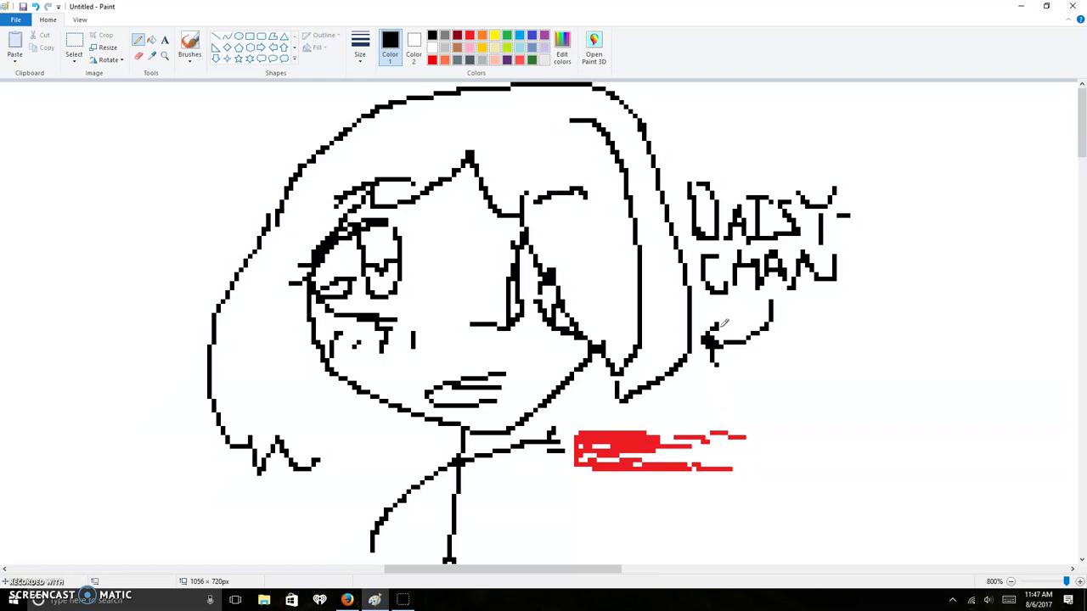
mouse_move(718, 325)
mouse_down()
mouse_move(717, 355)
mouse_move(717, 324)
mouse_up()
drag(727, 328, 727, 357)
Darken the arrowhead, then sketch a big-eared cat creature on blank canvas to the right.
click(721, 364)
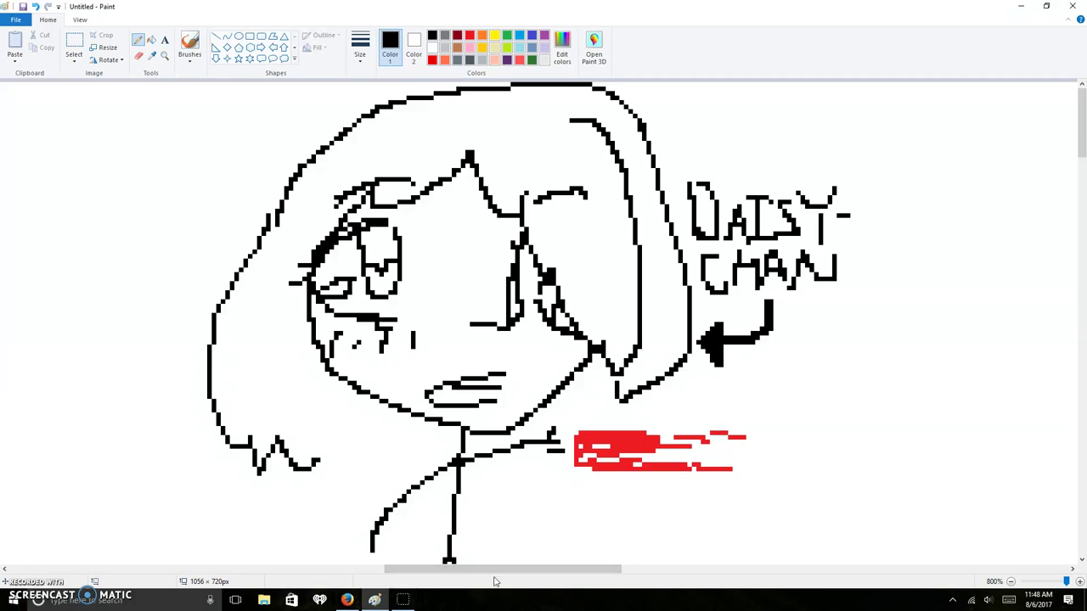
mouse_move(474, 570)
mouse_down()
mouse_move(636, 570)
mouse_move(327, 572)
mouse_move(591, 572)
mouse_move(654, 600)
mouse_up()
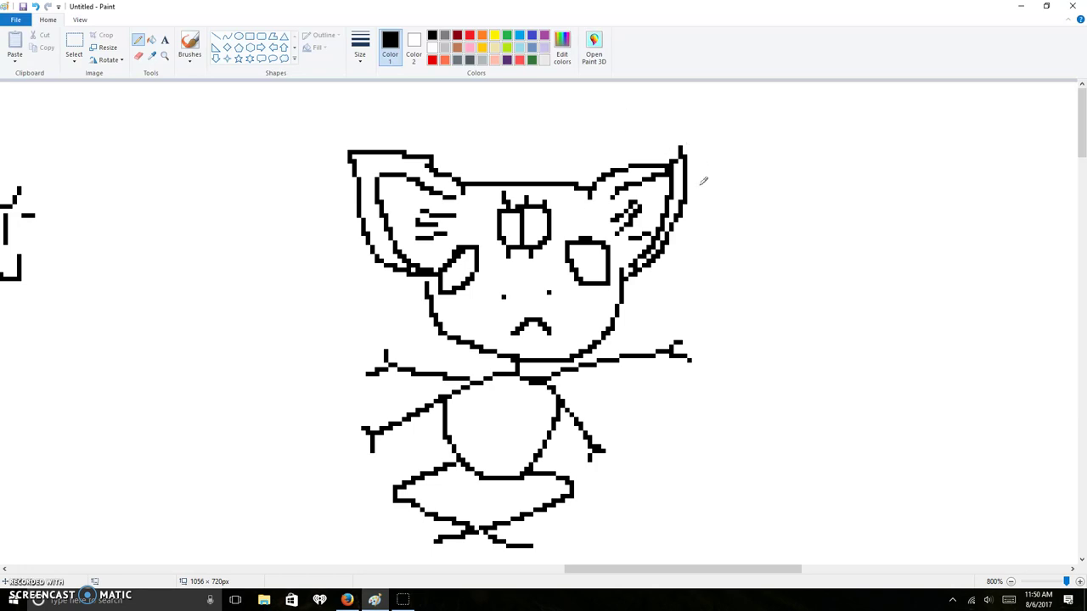
drag(681, 255, 703, 242)
key(ctrl+z)
drag(605, 570, 684, 570)
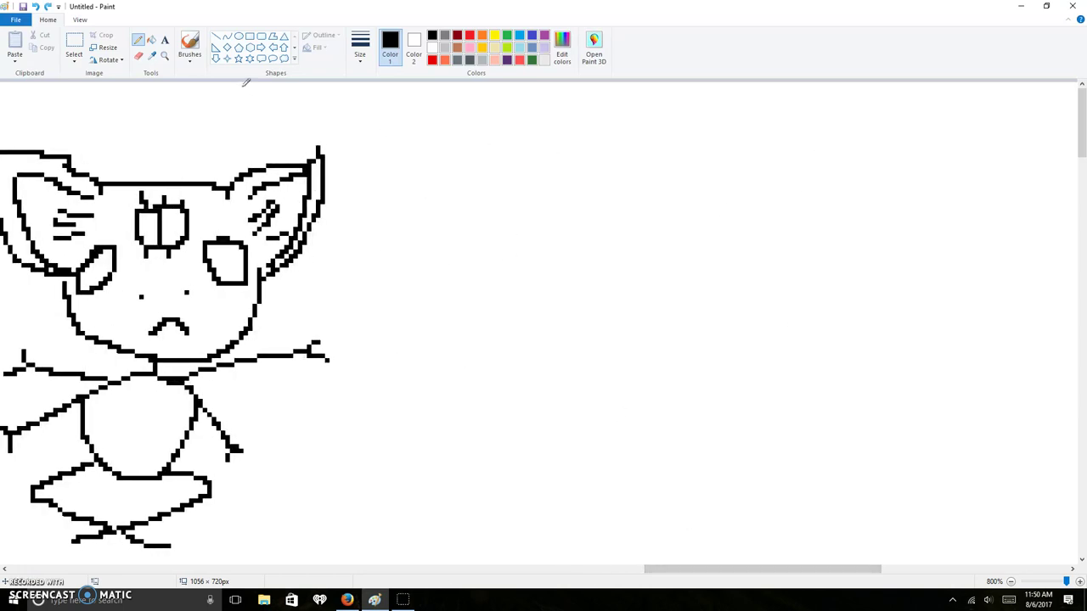
Place a text box beside the cat with font size 8, widened to the right.
click(165, 40)
click(429, 225)
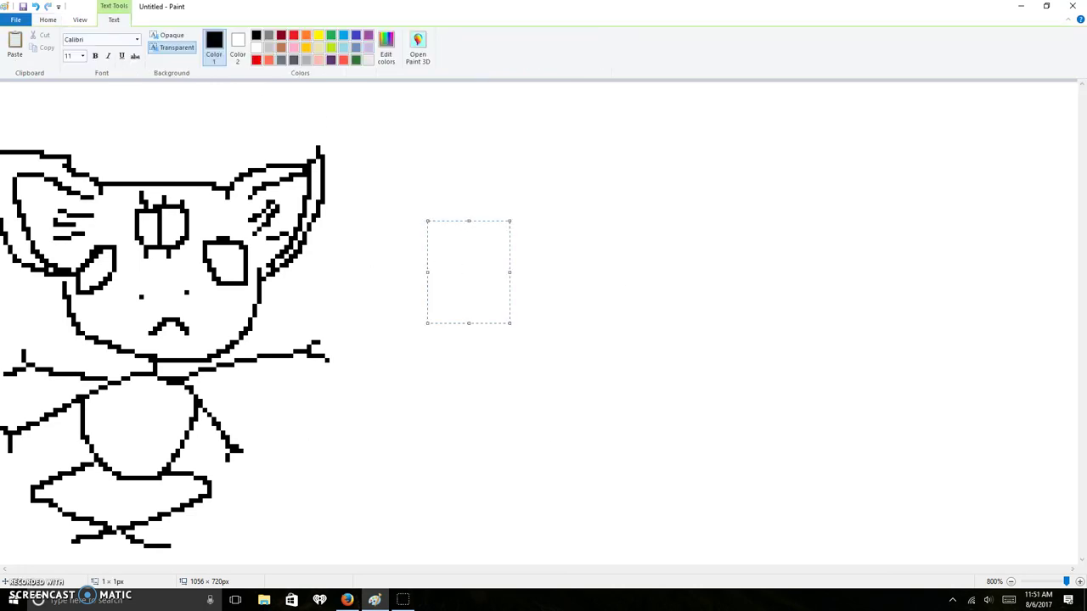
text(have no)
key(BackSpace)
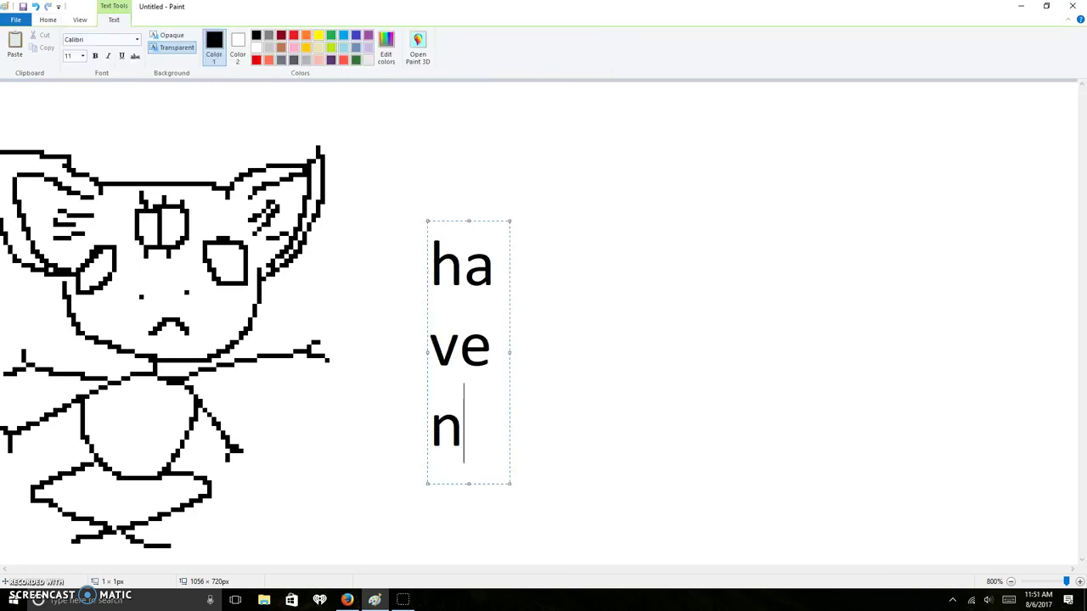
key(BackSpace)
key(BackSpace)
key(BackSpace)
key(BackSpace)
key(BackSpace)
key(BackSpace)
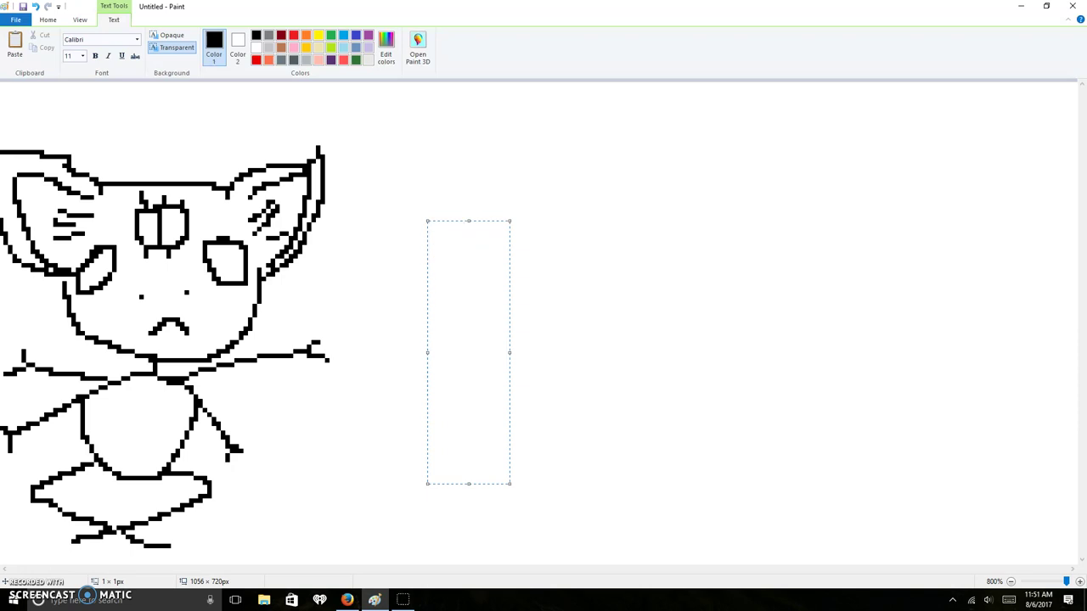
click(83, 57)
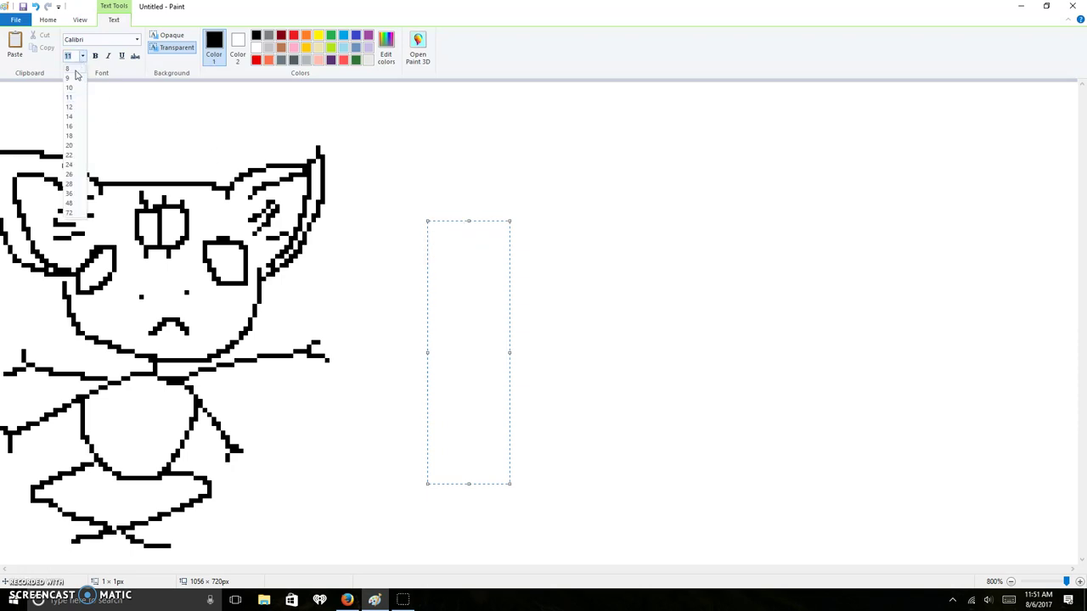
click(74, 69)
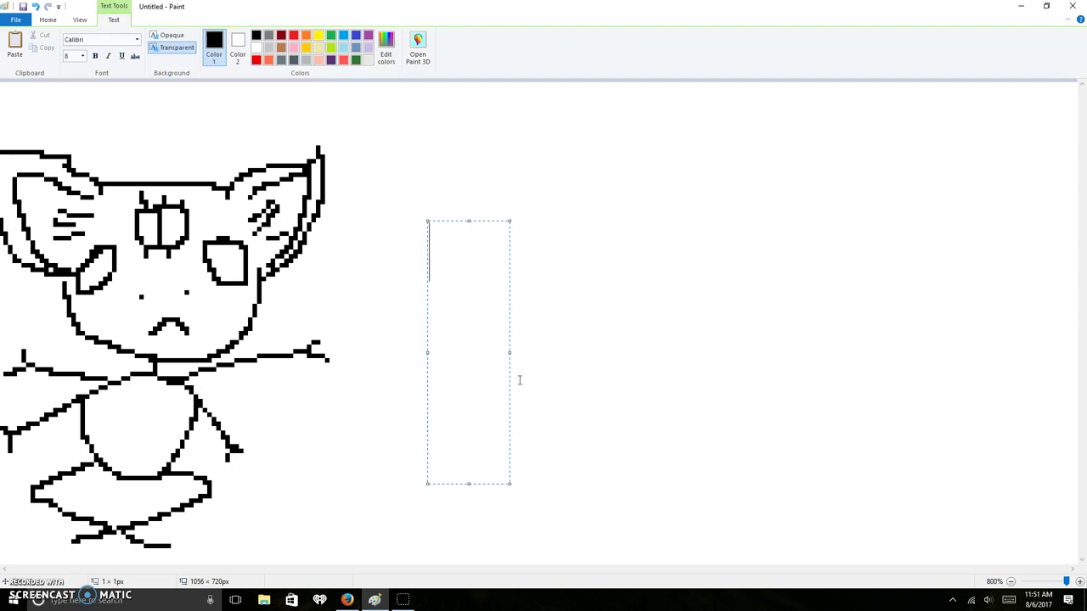
drag(510, 351, 893, 355)
Type the quote 'have no regretti eat more spagetti.' with a closing quotation mark.
text(have no reg)
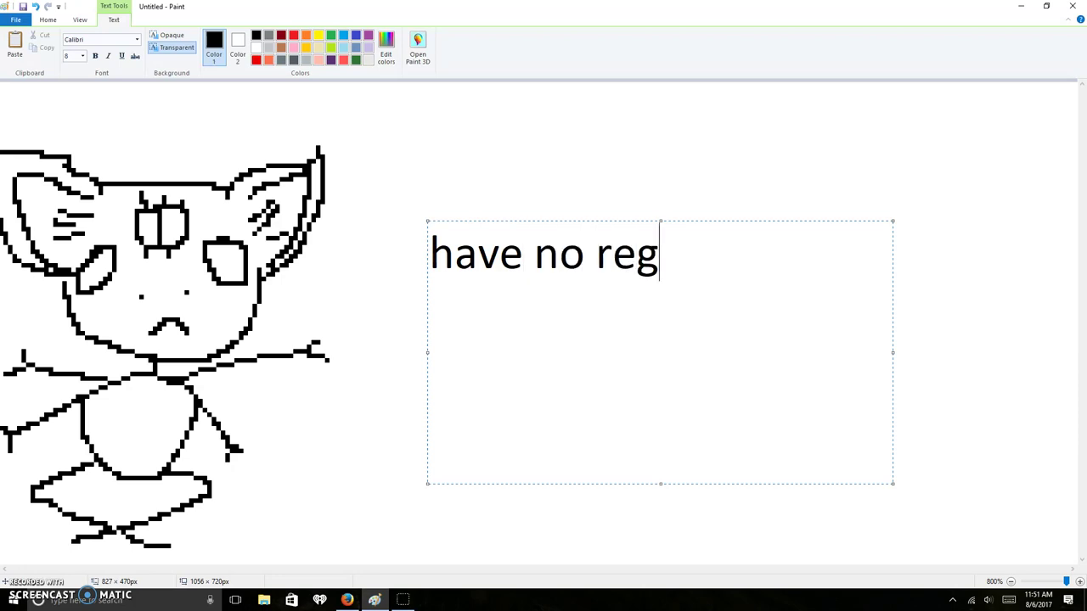
text(retti )
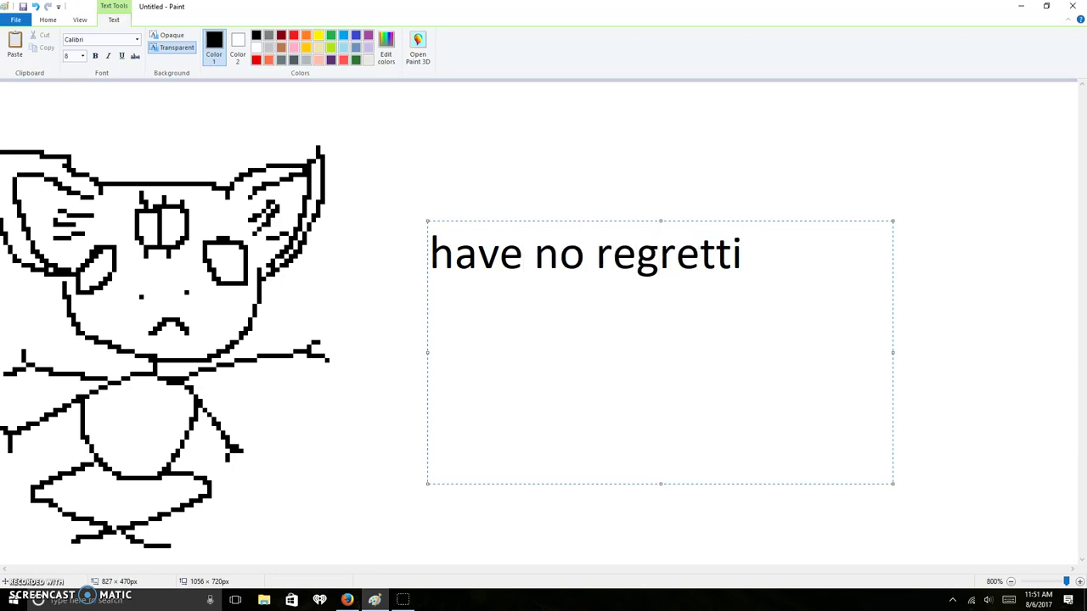
text(eat more spagetti.")
key(Left)
key(Left)
key(Left)
key(Left)
key(Left)
key(Left)
key(Left)
key(Left)
key(Left)
key(Left)
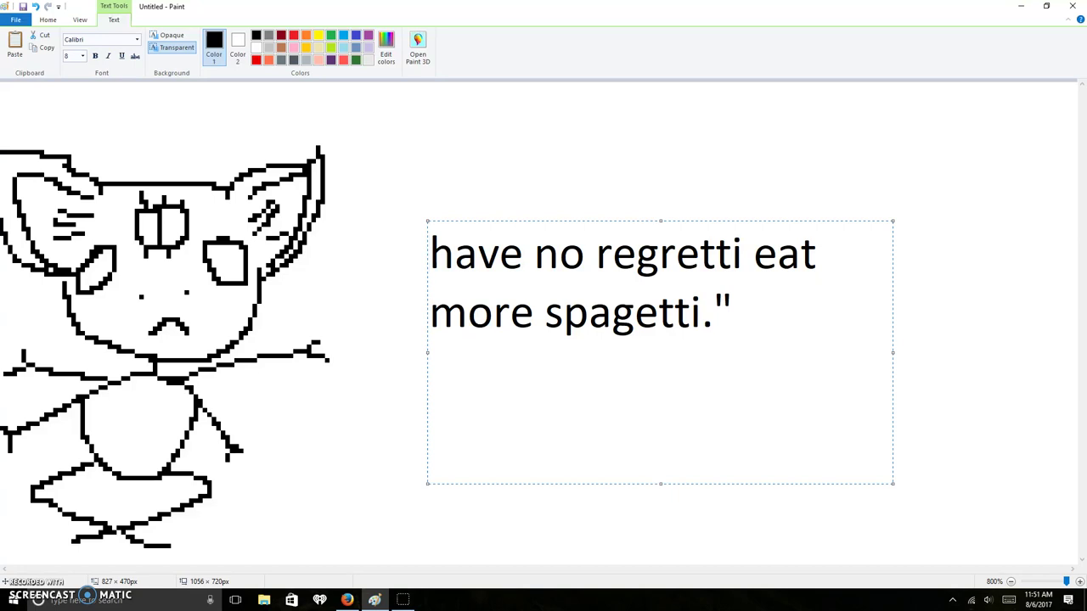
text(")
key(Right)
key(Right)
key(Right)
key(Right)
key(Right)
key(Right)
key(Right)
key(Right)
key(Right)
key(Right)
key(Right)
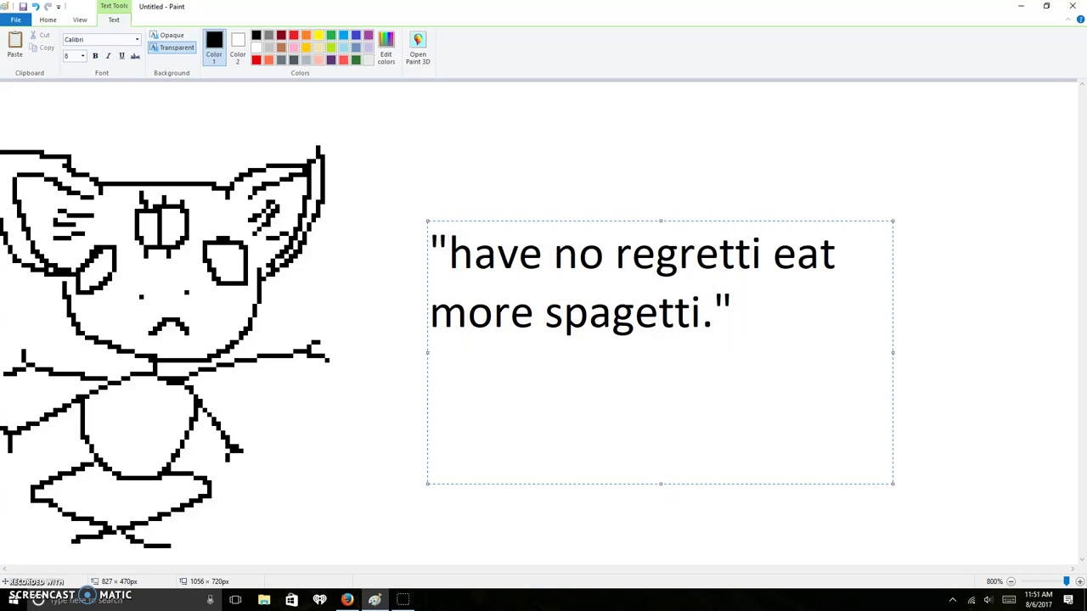
Add the signature '-IDK man.' on a new line and prefix the quote with '<'.
key(Return)
text(-)
text(ISD\)
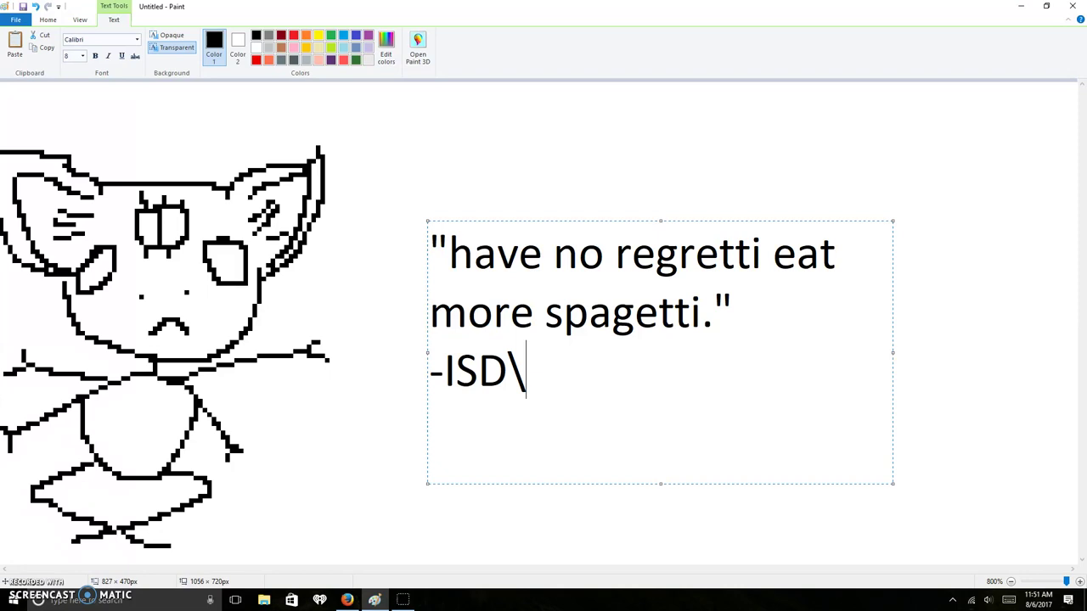
key(BackSpace)
key(BackSpace)
key(BackSpace)
text(S)
key(BackSpace)
text(D)
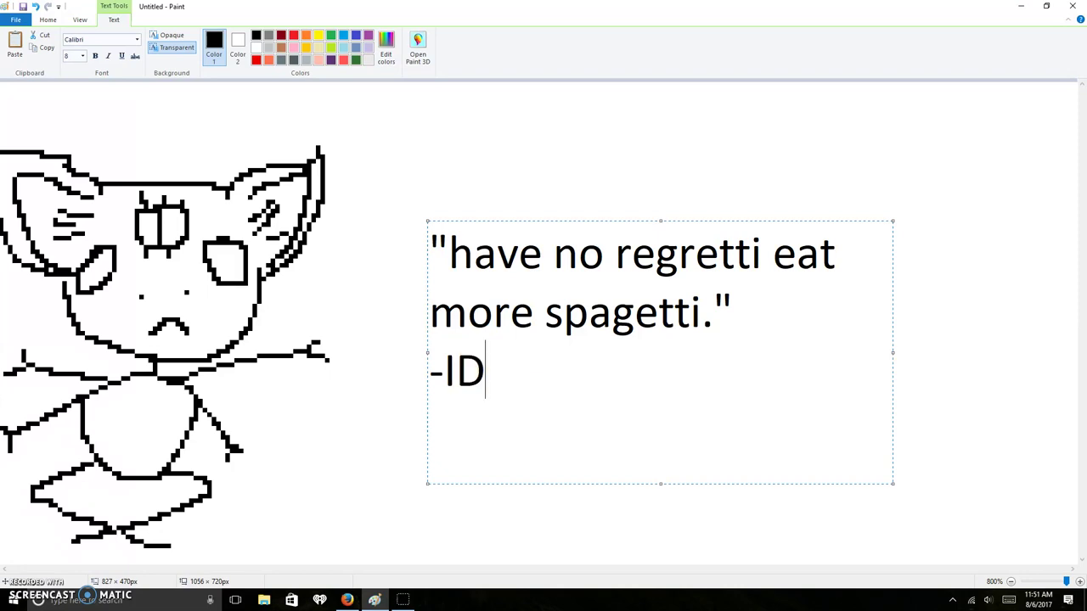
text(K m)
key(BackSpace)
text(man.)
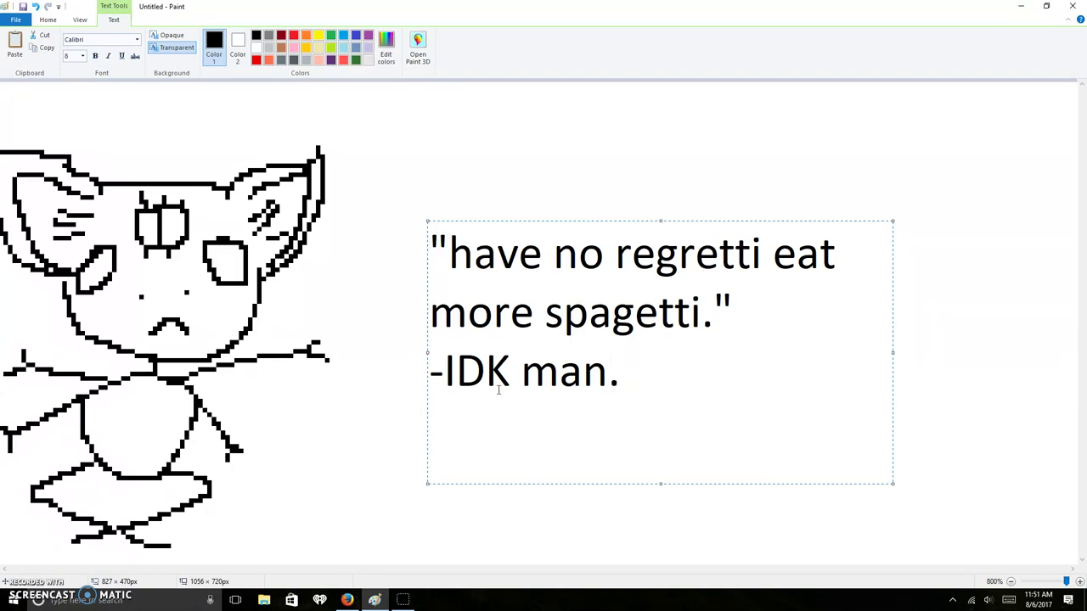
key(ctrl+Home)
text(<)
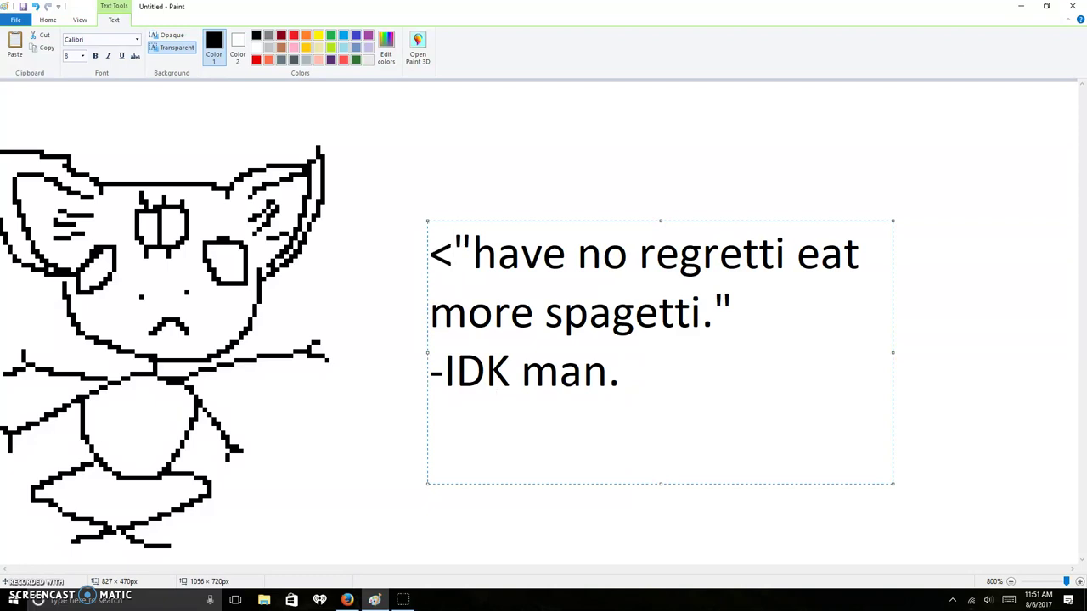
Commit the quote text to the canvas and dismiss the leftover empty text box.
click(351, 398)
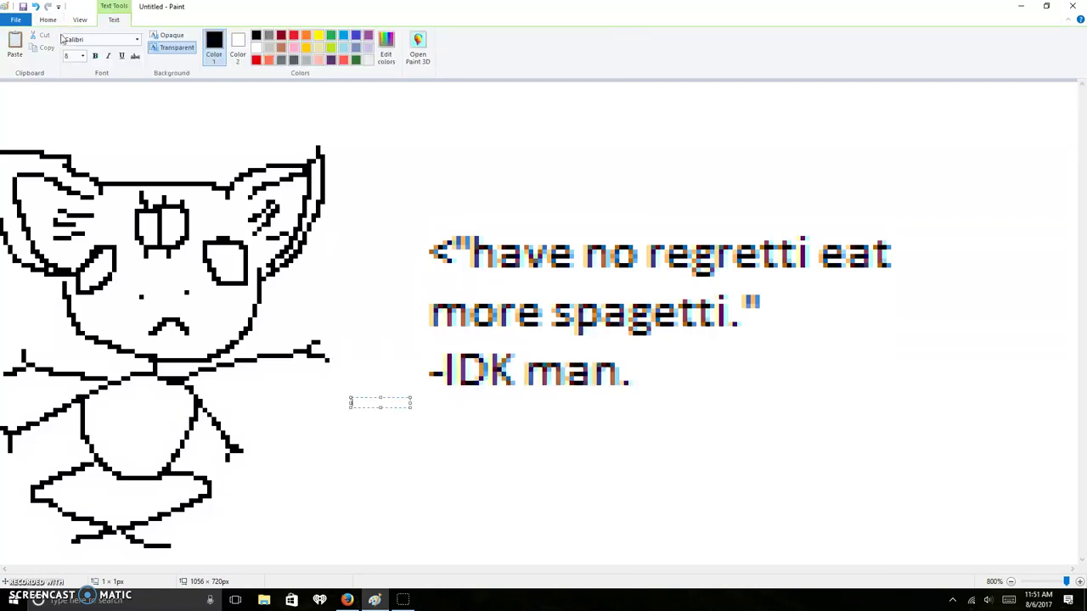
click(26, 21)
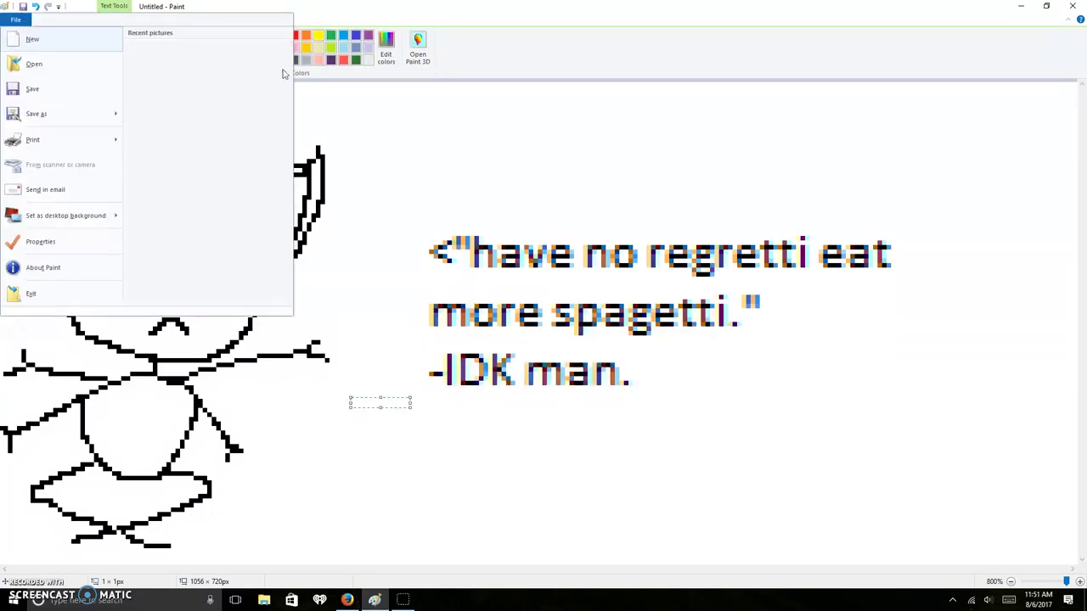
click(512, 39)
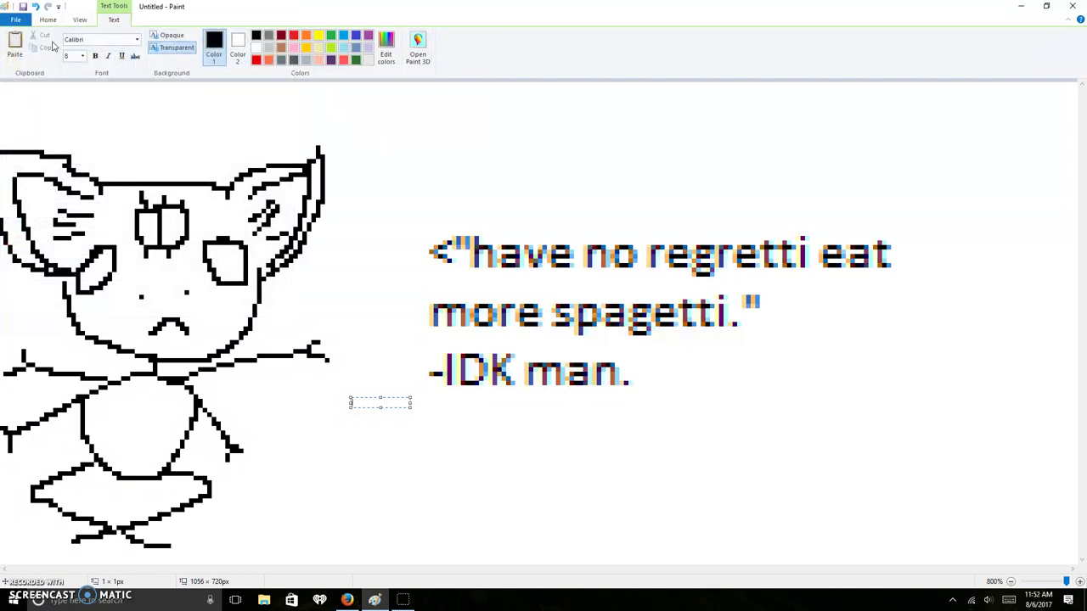
click(343, 47)
click(390, 460)
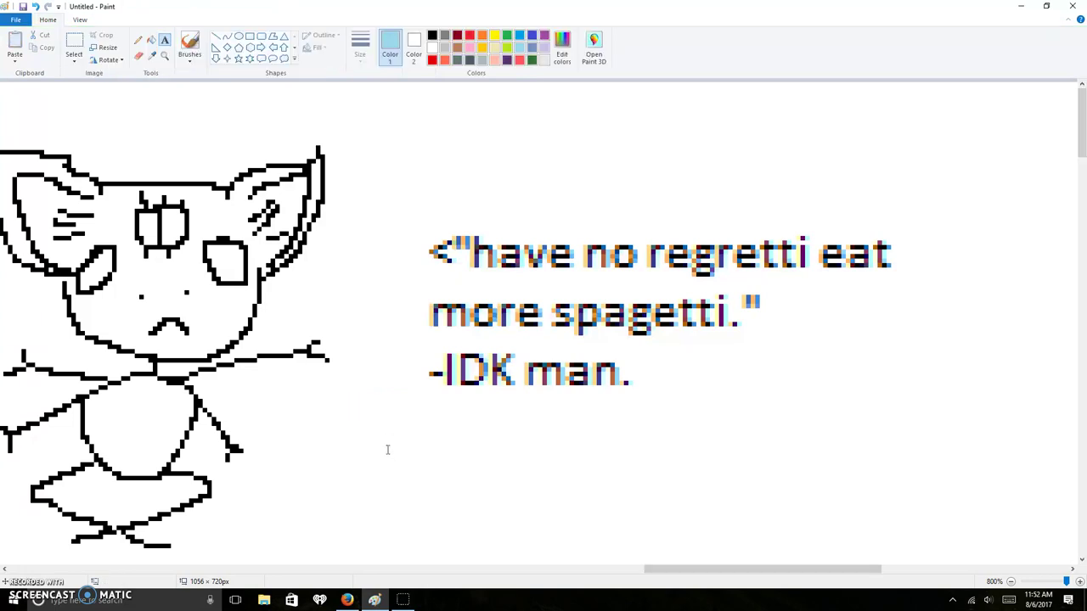
Switch to the black Pencil and undo a test stroke beside the quote's '<'.
click(137, 40)
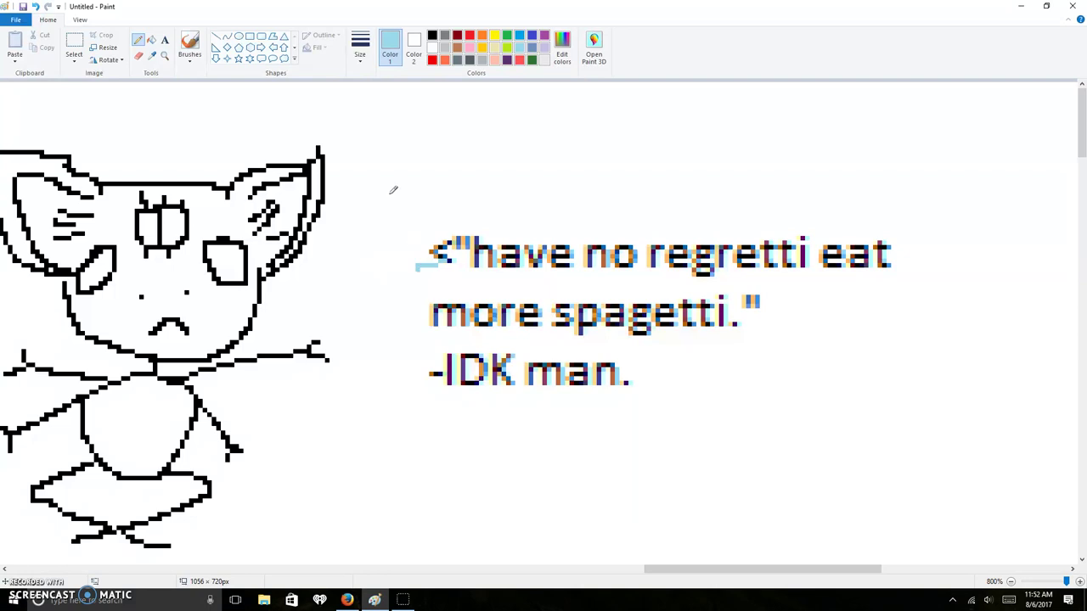
click(434, 36)
drag(448, 258, 422, 404)
key(ctrl+z)
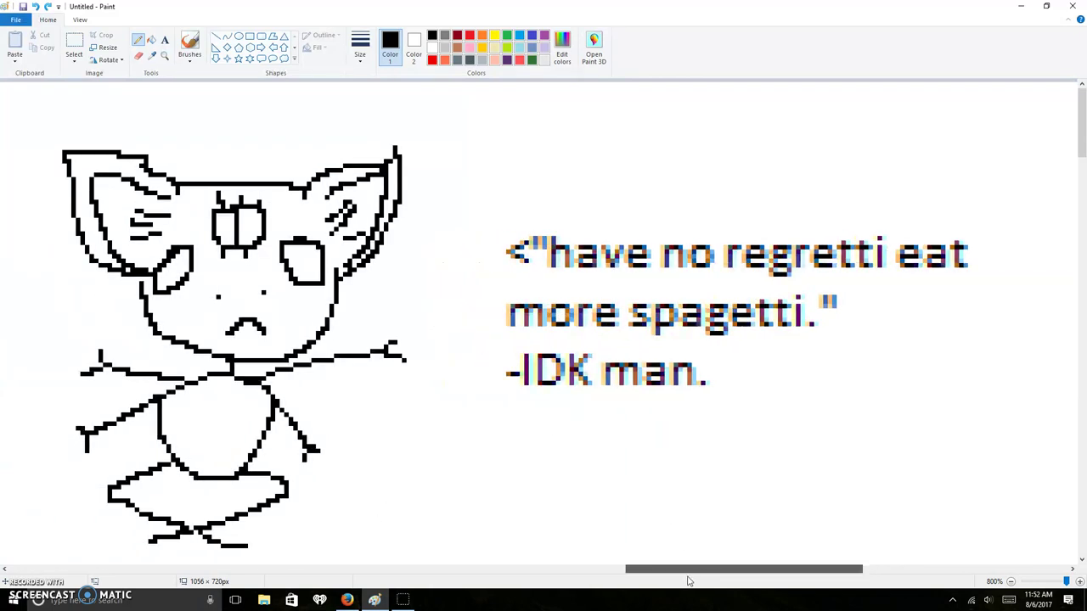
Scroll to the cat and try, then undo, a stroke closing its frown into lips.
drag(715, 571, 588, 528)
drag(507, 336, 545, 335)
key(ctrl+z)
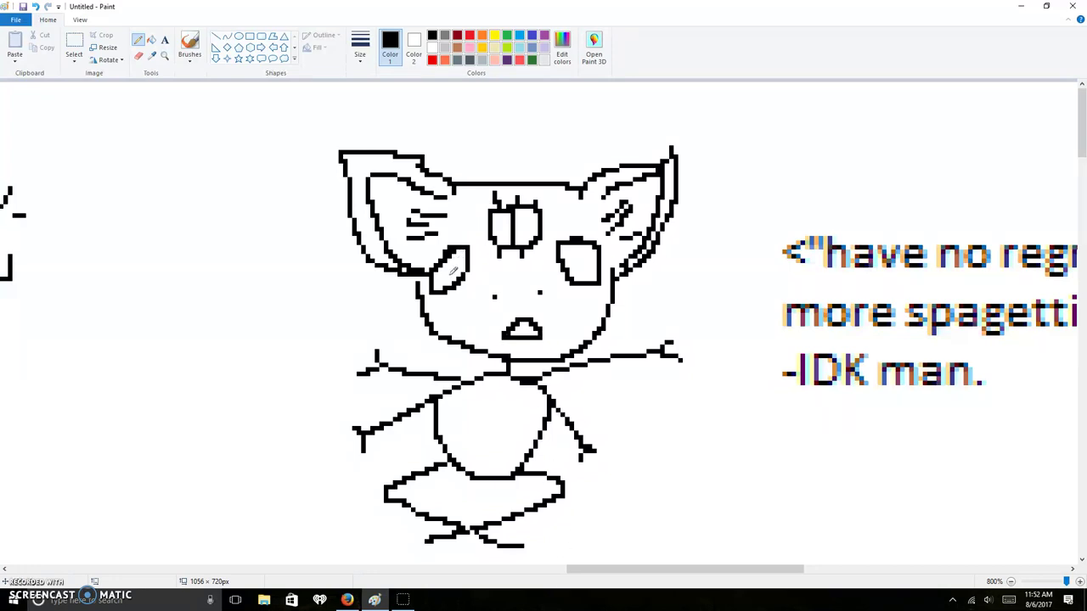
Blacken pupils in both cat eyes, then scroll to an empty stretch of canvas.
mouse_move(451, 271)
mouse_down()
mouse_move(463, 252)
mouse_move(457, 267)
mouse_up()
mouse_move(571, 249)
mouse_down()
mouse_move(567, 265)
mouse_move(586, 270)
mouse_move(573, 244)
mouse_up()
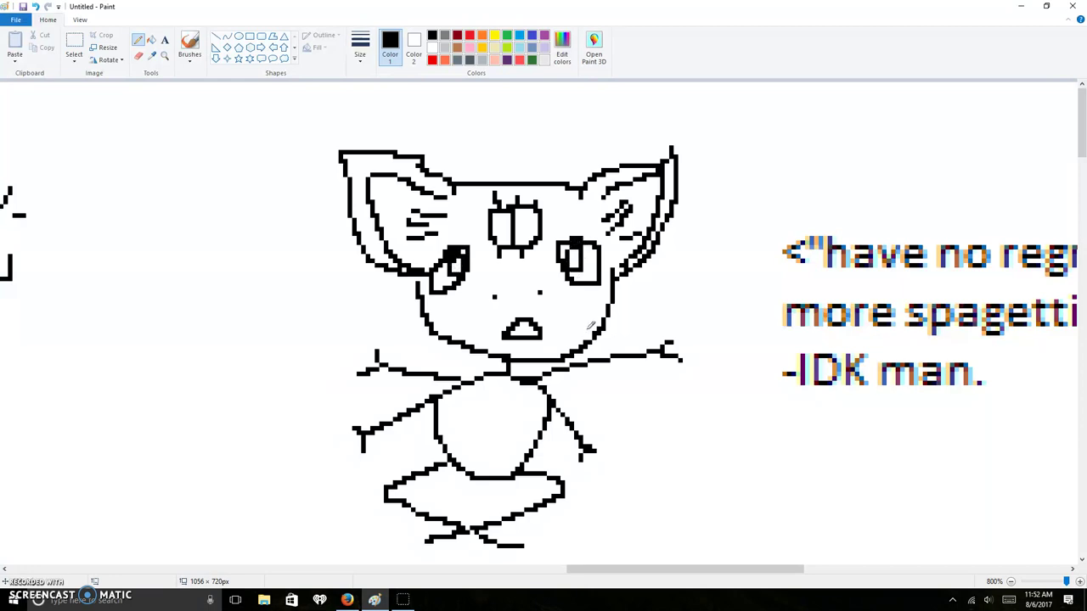
mouse_move(567, 569)
mouse_down()
mouse_move(791, 563)
mouse_move(766, 566)
mouse_up()
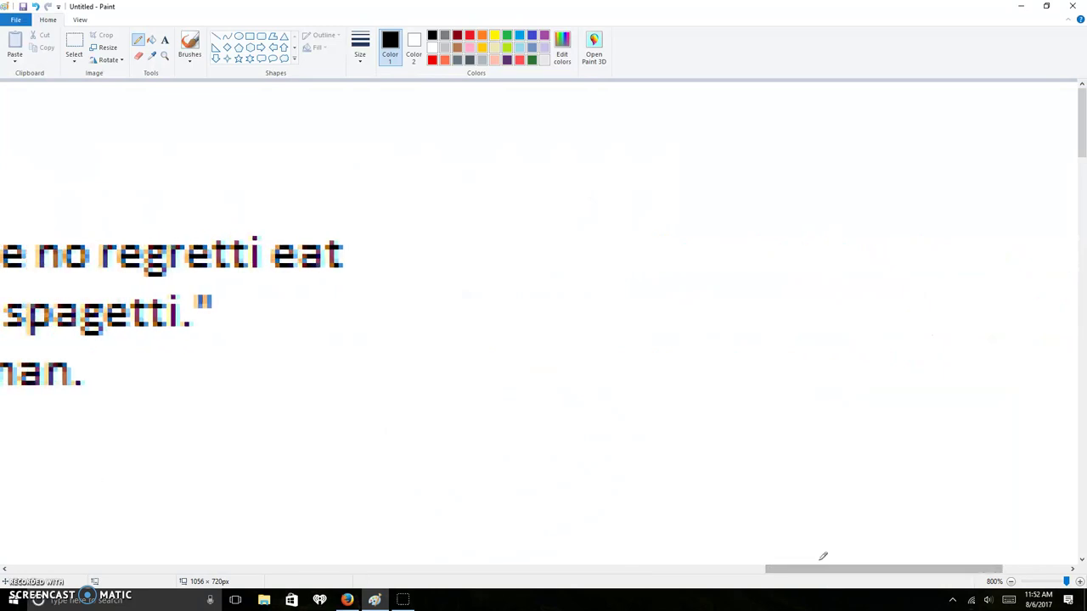
drag(884, 576, 918, 577)
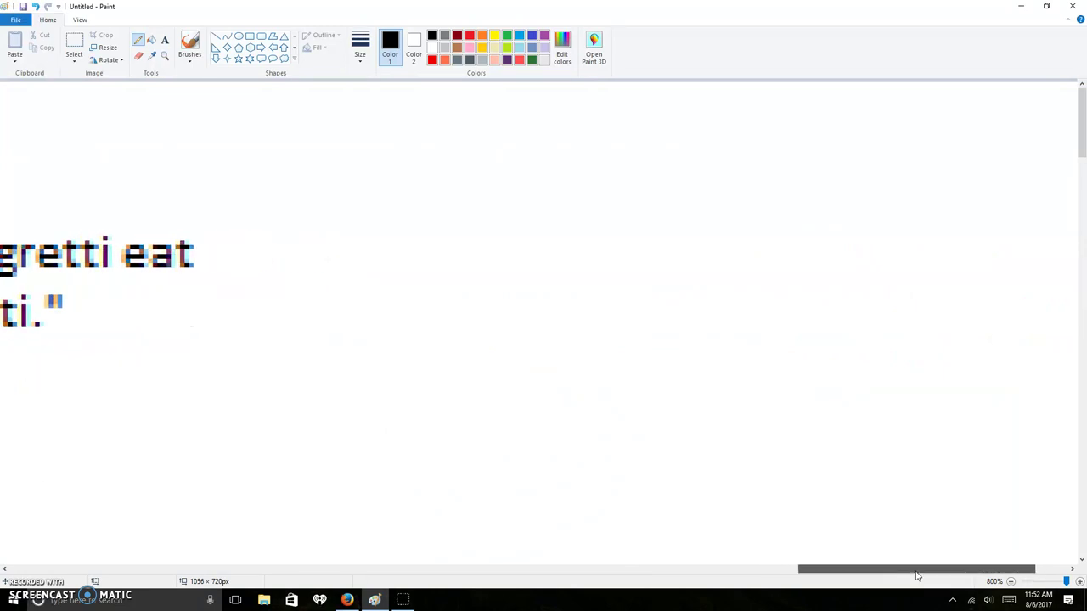
drag(1080, 151, 1084, 164)
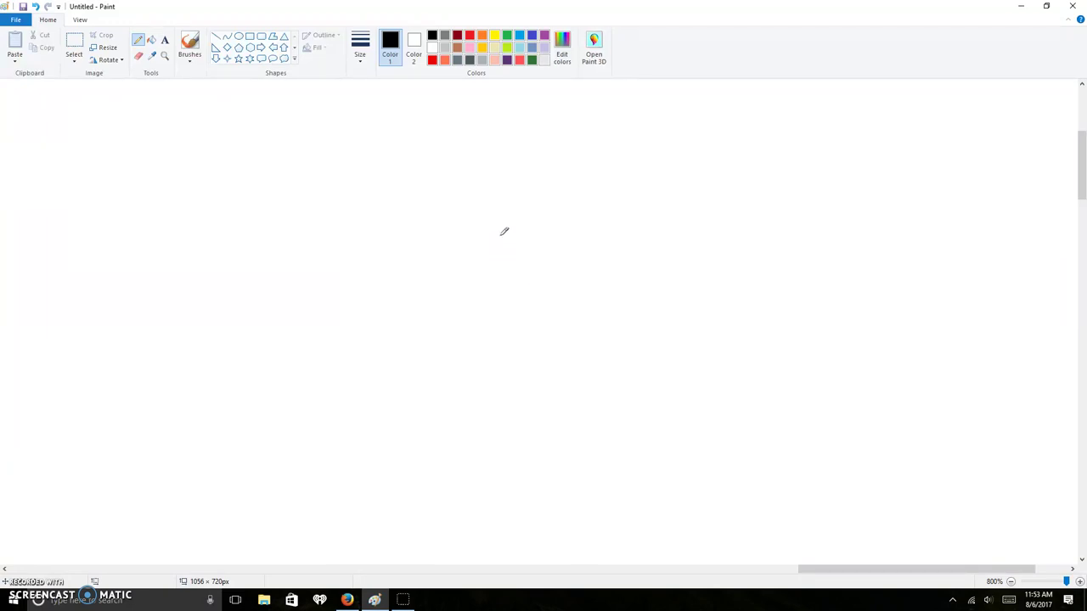
Draw the creature's big eye loop with small finger strokes around it.
drag(367, 275, 434, 194)
key(ctrl+z)
mouse_move(232, 365)
mouse_down()
mouse_move(347, 274)
mouse_move(292, 367)
mouse_move(303, 346)
mouse_up()
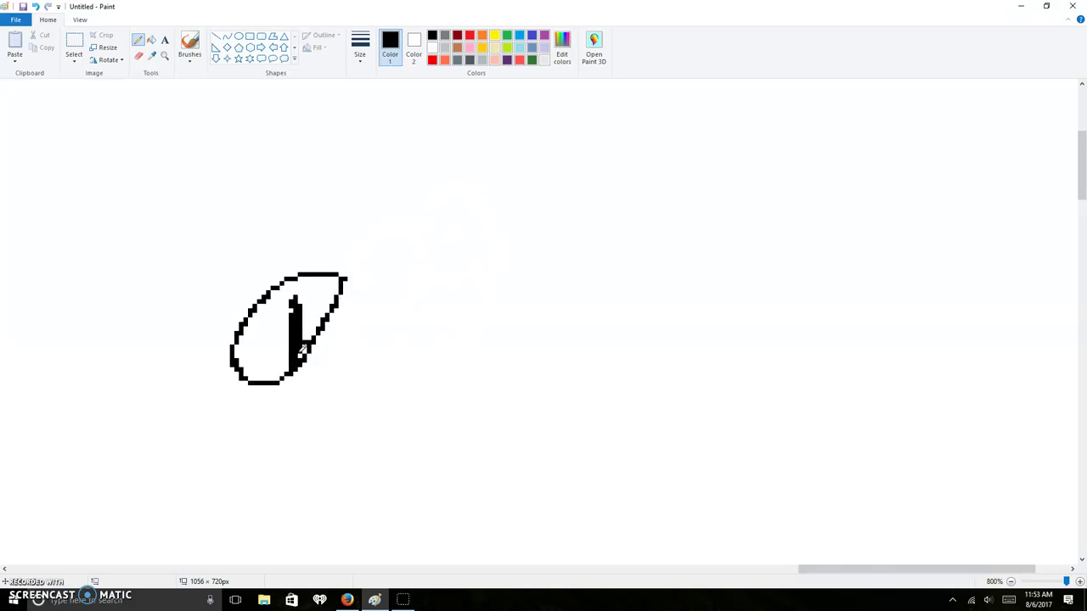
mouse_move(231, 265)
mouse_down()
mouse_move(252, 308)
mouse_move(272, 227)
mouse_up()
drag(304, 268, 304, 219)
mouse_move(294, 379)
mouse_down()
mouse_move(304, 401)
mouse_move(328, 389)
mouse_up()
drag(319, 338, 349, 354)
Draw the cone-shaped body outline with a pointed dome and closed bottom.
drag(229, 219, 168, 476)
mouse_move(239, 192)
mouse_down()
mouse_move(319, 304)
mouse_move(390, 473)
mouse_up()
key(ctrl+z)
mouse_move(231, 220)
mouse_down()
mouse_move(302, 170)
mouse_move(390, 438)
mouse_up()
mouse_move(175, 463)
mouse_down()
mouse_move(277, 482)
mouse_move(408, 433)
mouse_up()
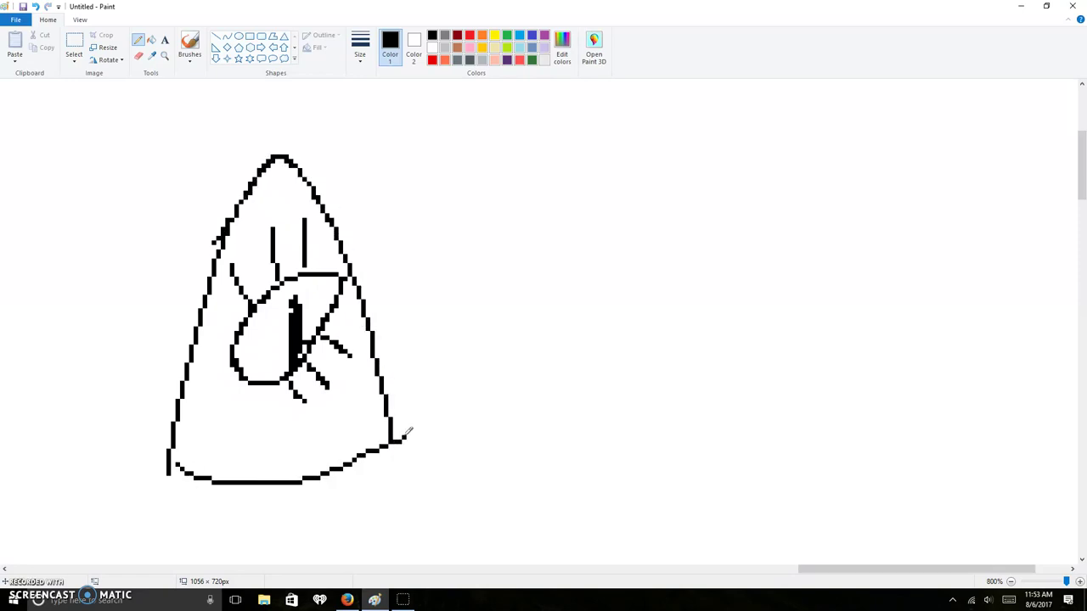
Add a bow tie below the eye and a band line across the lower body.
scroll(1080, 169, down, 1)
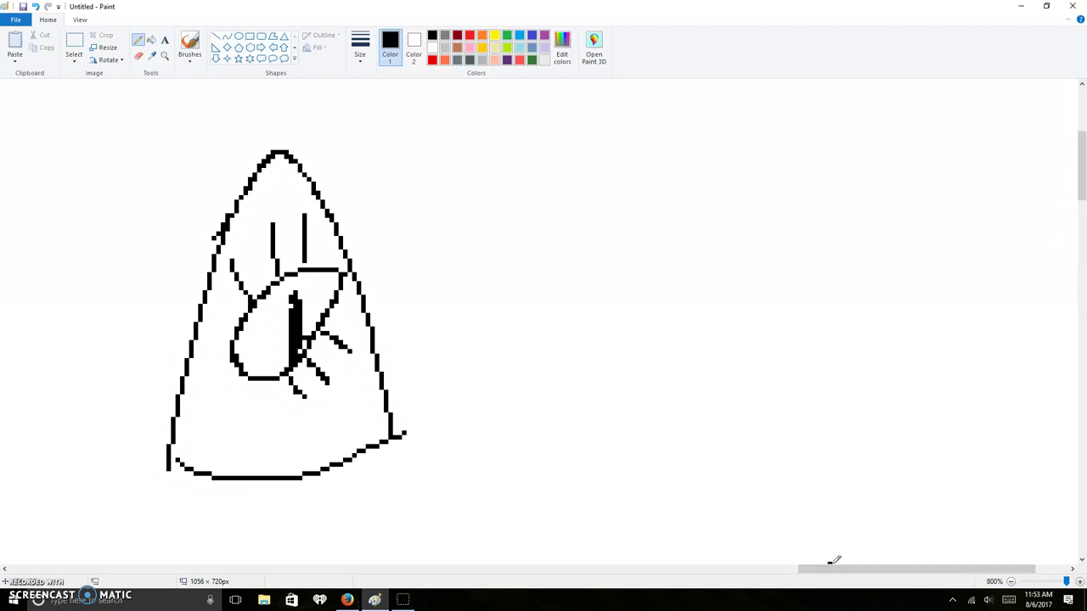
drag(834, 575, 787, 575)
mouse_move(529, 383)
mouse_down()
mouse_move(549, 399)
mouse_move(531, 376)
mouse_move(532, 389)
mouse_move(579, 348)
mouse_move(562, 392)
mouse_move(481, 384)
mouse_move(482, 421)
mouse_move(537, 386)
mouse_up()
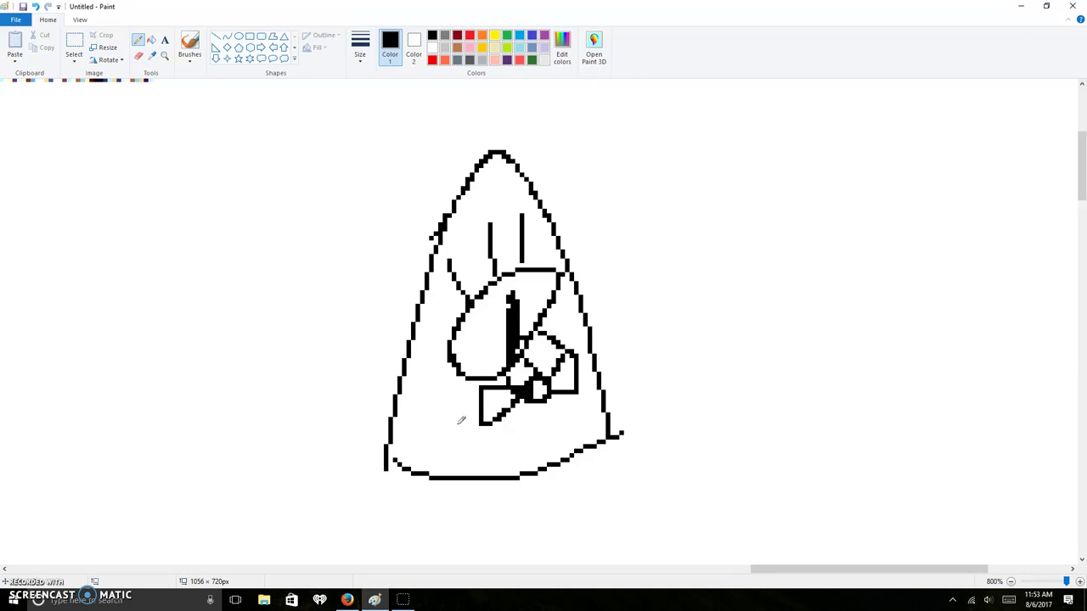
drag(404, 415, 455, 419)
mouse_move(599, 384)
mouse_down()
mouse_move(438, 425)
mouse_move(459, 444)
mouse_move(557, 423)
mouse_move(605, 391)
mouse_move(566, 413)
mouse_up()
Divide the bottom band into bricks and start the hat brim above the tip.
drag(479, 420, 470, 435)
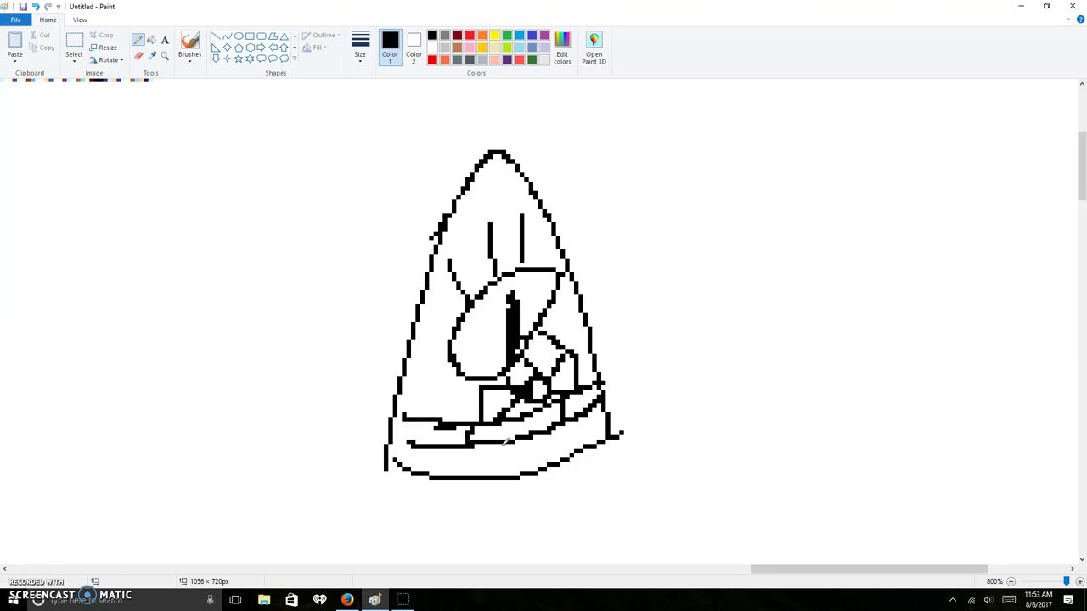
drag(521, 435, 521, 476)
drag(449, 444, 449, 477)
drag(580, 443, 581, 465)
drag(385, 214, 395, 193)
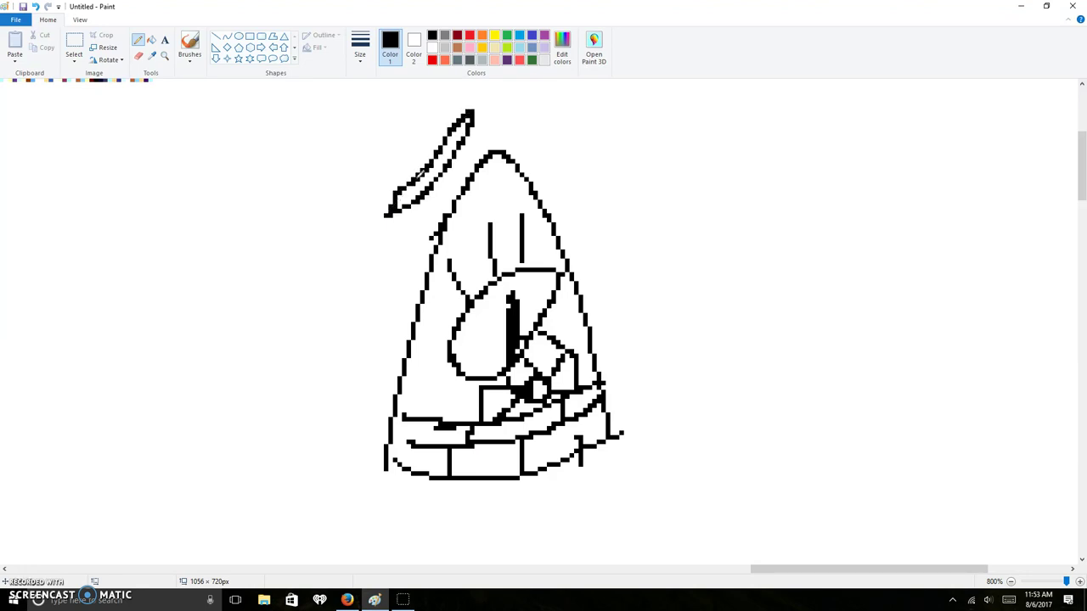
Draw the hat's crown and a long staff line down the left side.
mouse_move(421, 178)
mouse_down()
mouse_move(357, 141)
mouse_move(395, 93)
mouse_move(445, 135)
mouse_up()
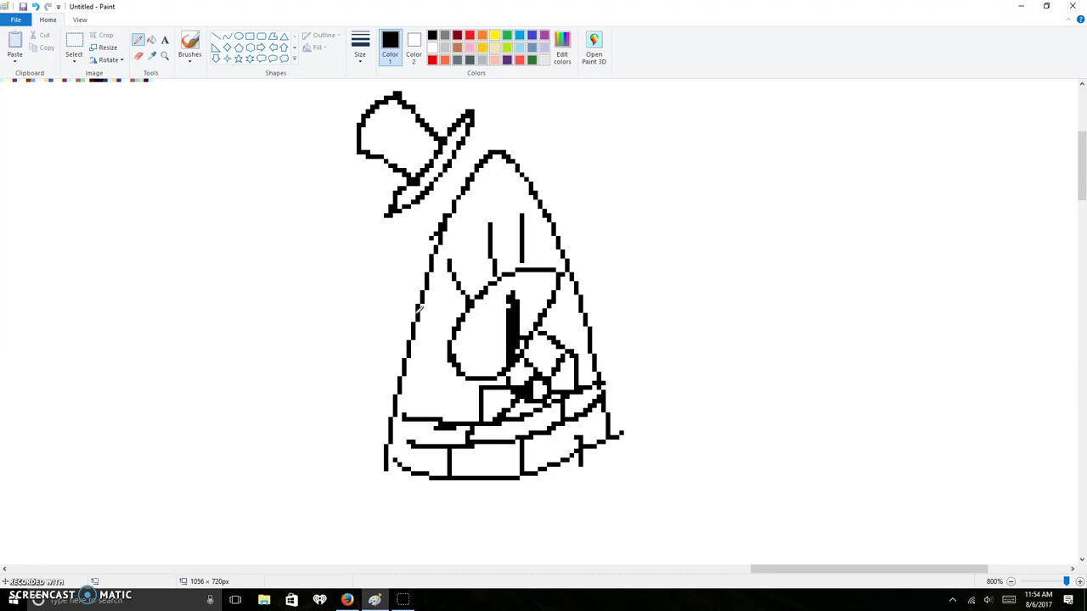
drag(418, 309, 364, 563)
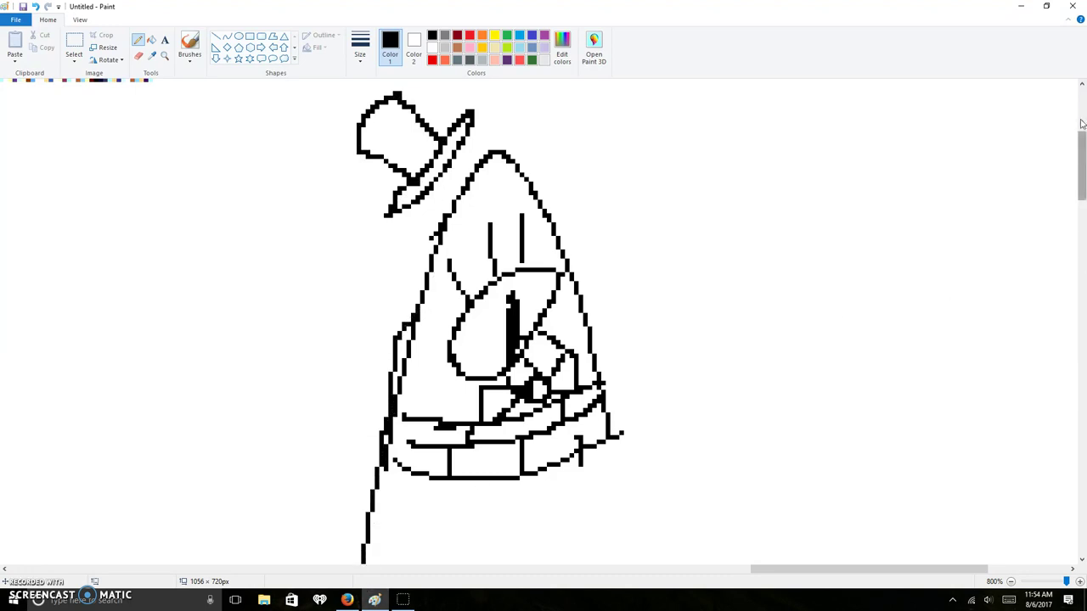
drag(1085, 151, 1084, 182)
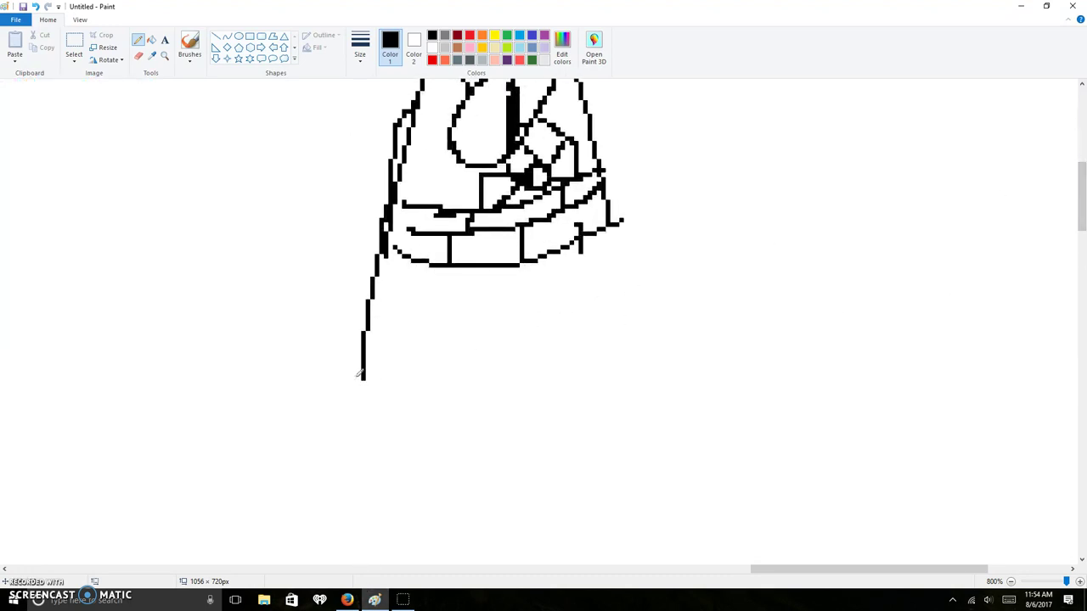
mouse_move(363, 370)
mouse_down()
mouse_move(350, 408)
mouse_move(363, 387)
mouse_move(368, 434)
mouse_move(374, 401)
mouse_up()
Draw two stick legs ending in feet below the brick base.
mouse_move(459, 268)
mouse_down()
mouse_move(438, 474)
mouse_move(460, 473)
mouse_up()
key(ctrl+z)
mouse_move(466, 265)
mouse_down()
mouse_move(464, 389)
mouse_move(491, 387)
mouse_up()
drag(573, 245, 570, 367)
key(ctrl+z)
drag(575, 245, 567, 383)
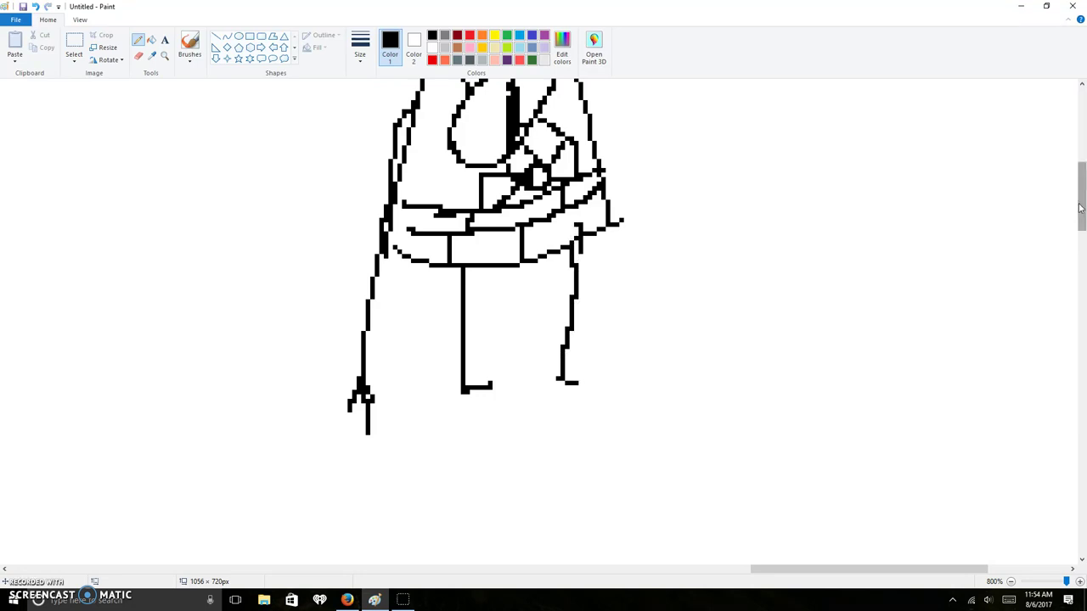
Draw a long cane line down the figure's right side and scroll the view.
drag(1081, 208, 1080, 136)
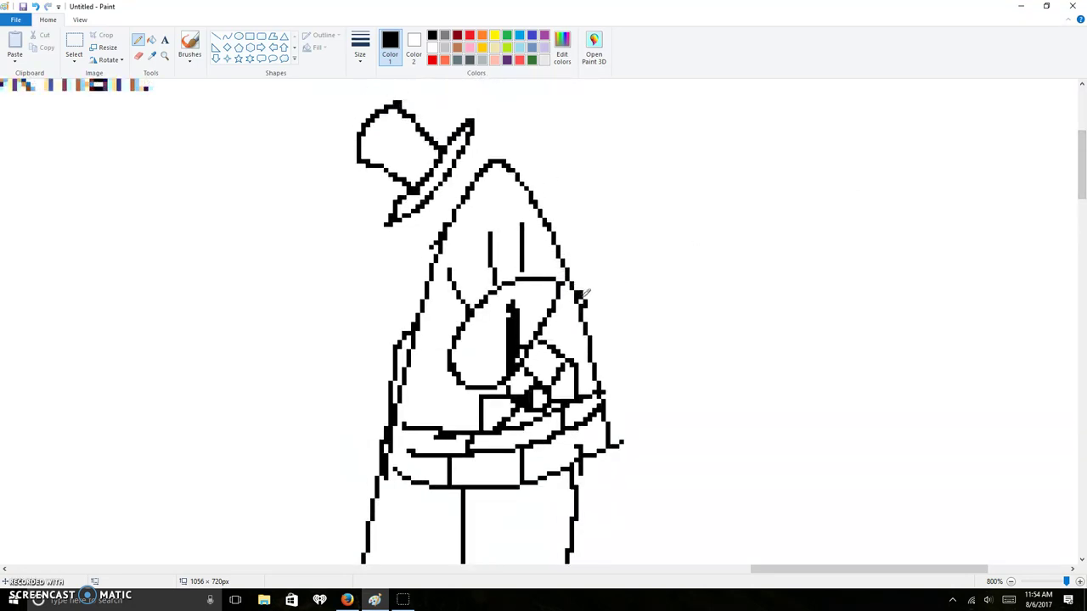
mouse_move(590, 299)
mouse_down()
mouse_move(613, 442)
mouse_move(609, 543)
mouse_move(626, 549)
mouse_up()
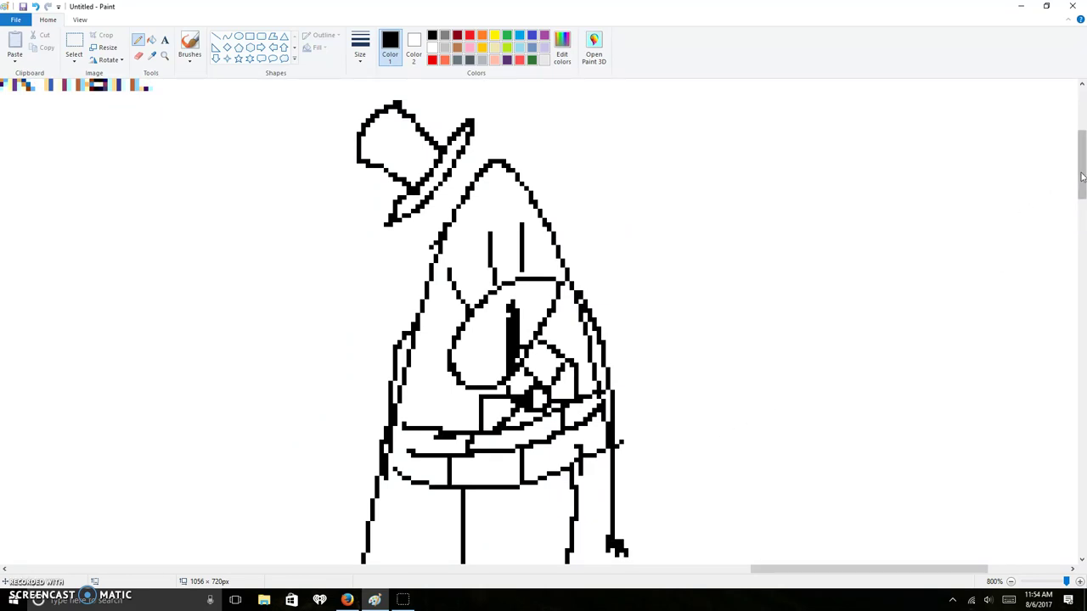
mouse_move(1076, 166)
mouse_down()
mouse_move(1077, 191)
mouse_move(1070, 138)
mouse_move(1006, 137)
mouse_up()
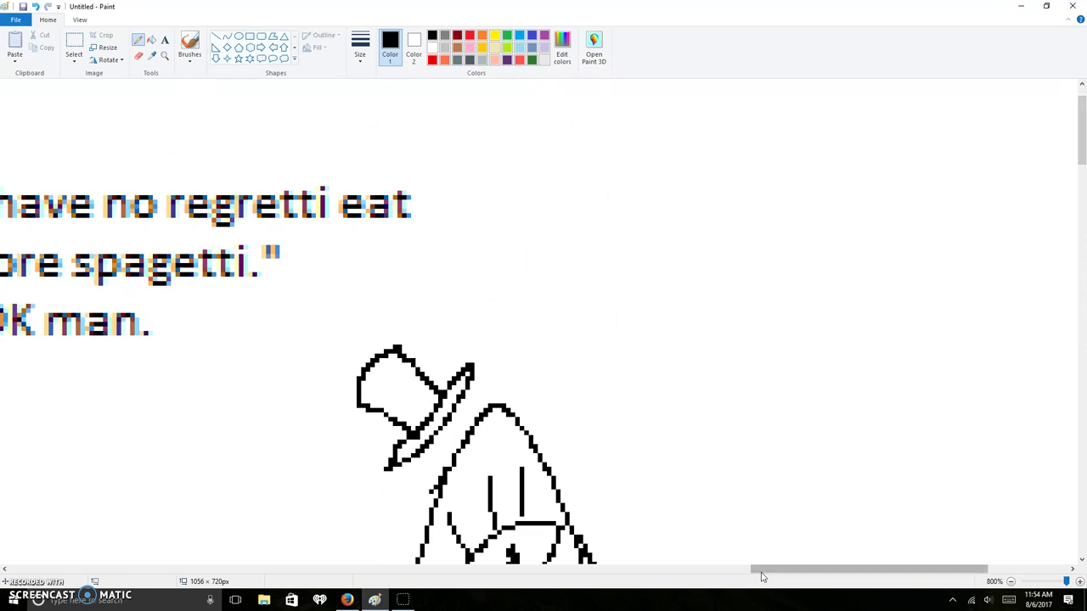
mouse_move(747, 579)
mouse_down()
mouse_move(679, 574)
mouse_move(773, 574)
mouse_up()
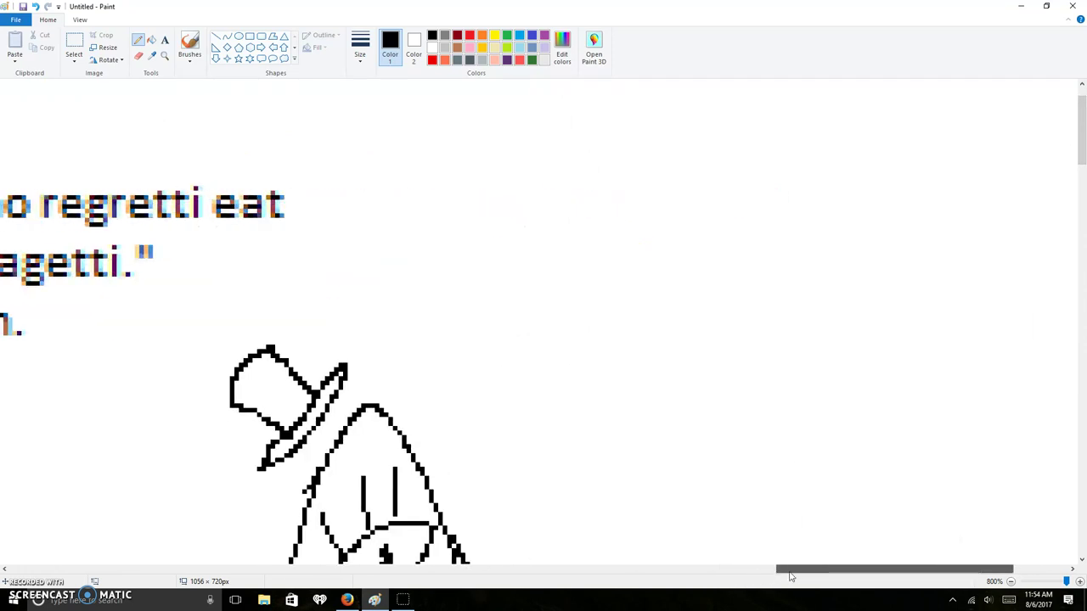
Scroll down past the coloured cone creature to empty canvas.
drag(1082, 123, 1084, 146)
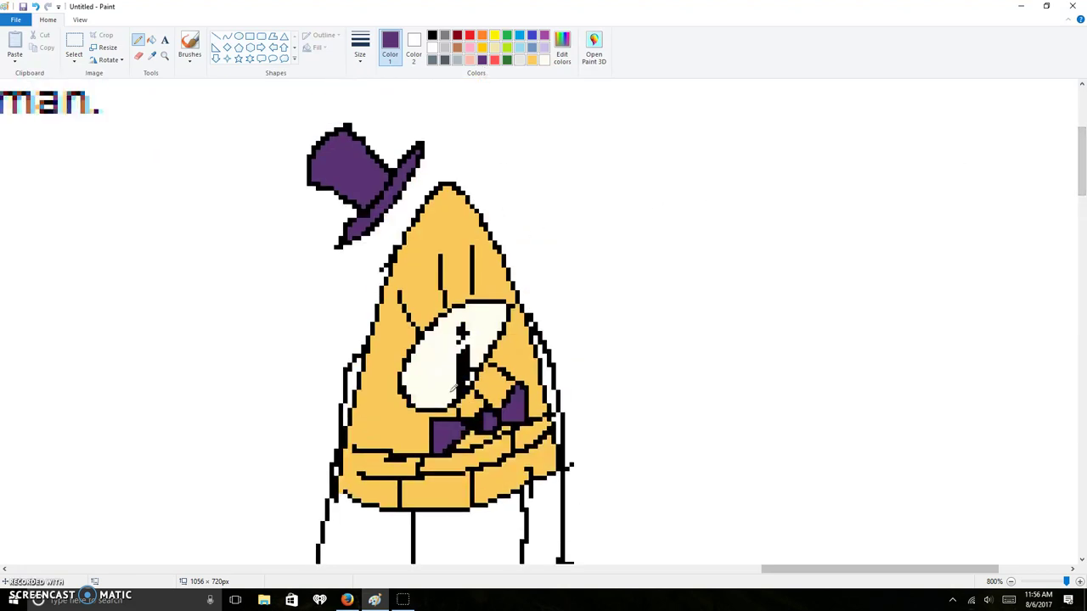
mouse_move(1077, 174)
mouse_down()
mouse_move(1063, 277)
mouse_move(1063, 263)
mouse_up()
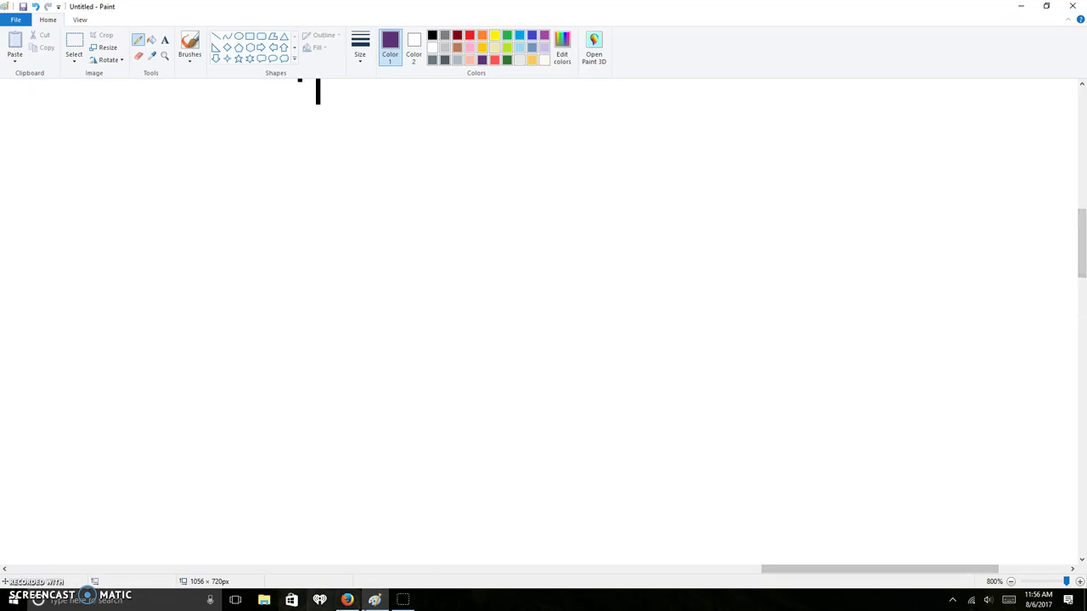
Switch to black and draw the hand's long slanted edge.
drag(958, 571, 775, 574)
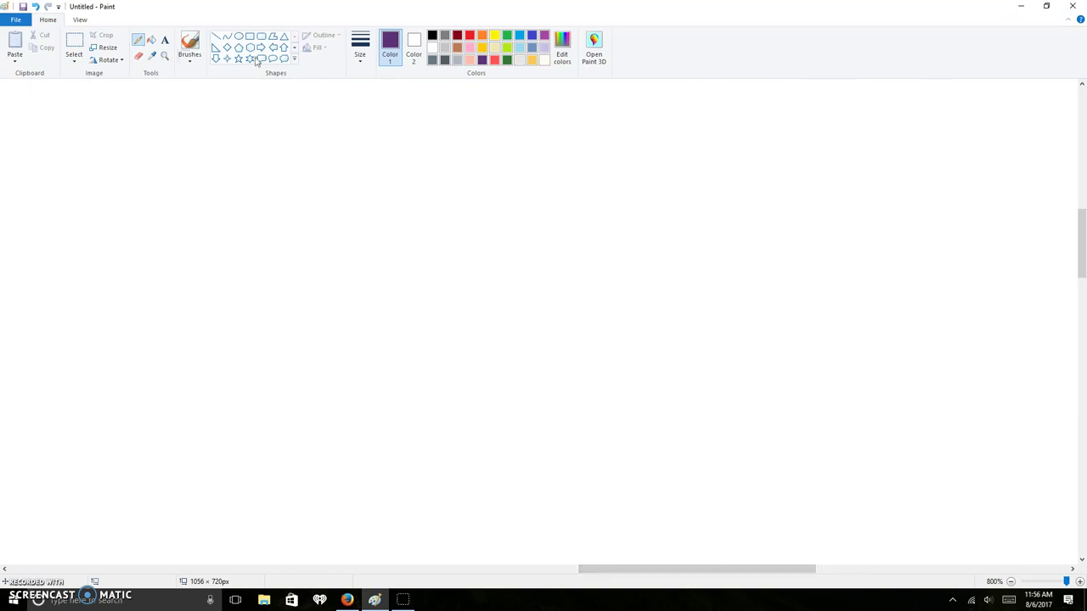
click(431, 35)
mouse_move(339, 463)
mouse_down()
mouse_move(389, 250)
mouse_move(382, 336)
mouse_up()
key(ctrl+z)
key(ctrl+z)
mouse_move(372, 443)
mouse_down()
mouse_move(439, 175)
mouse_move(594, 192)
mouse_move(503, 426)
mouse_move(604, 379)
mouse_move(602, 463)
mouse_move(463, 518)
mouse_up()
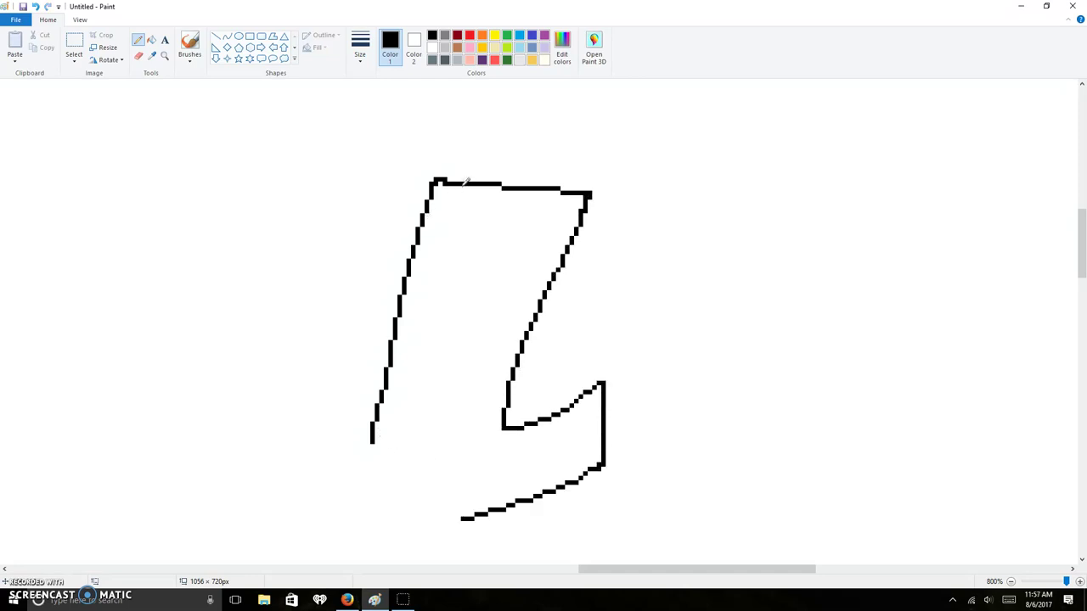
Draw two lines separating the hand's fingers.
mouse_move(470, 181)
mouse_down()
mouse_move(448, 236)
mouse_move(431, 428)
mouse_up()
key(ctrl+z)
drag(477, 185, 417, 412)
mouse_move(523, 188)
mouse_down()
mouse_move(474, 294)
mouse_move(462, 419)
mouse_up()
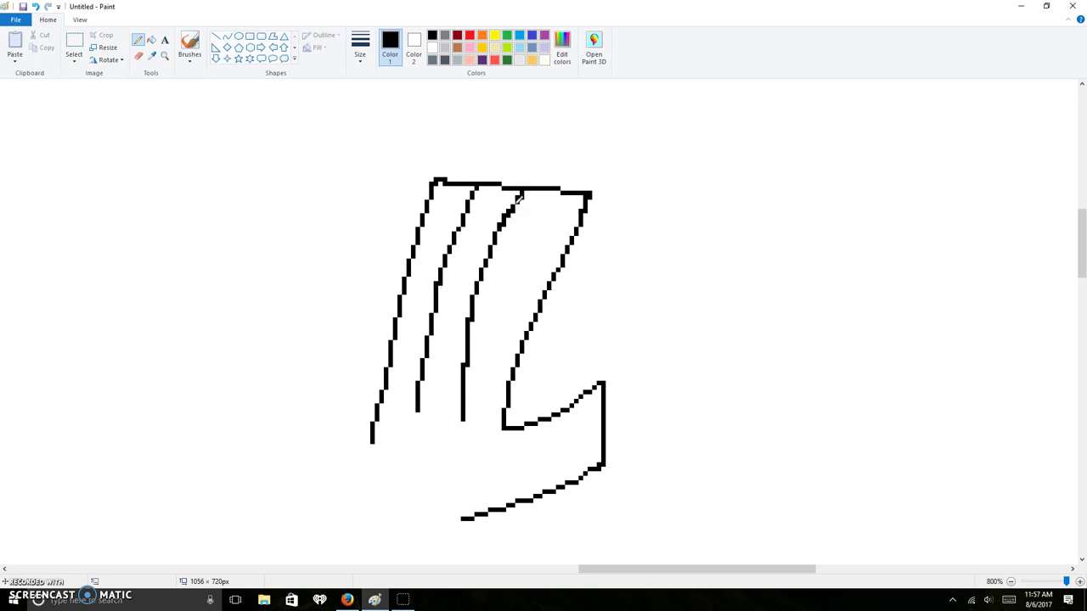
Add fingernails and a small loop between fingers, then close the hand's bottom curve.
mouse_move(519, 199)
mouse_down()
mouse_move(556, 225)
mouse_move(594, 180)
mouse_move(552, 179)
mouse_move(516, 231)
mouse_move(549, 220)
mouse_move(548, 236)
mouse_move(559, 196)
mouse_move(468, 208)
mouse_move(496, 218)
mouse_move(509, 179)
mouse_up()
key(ctrl+z)
key(ctrl+z)
mouse_move(441, 182)
mouse_down()
mouse_move(431, 211)
mouse_move(459, 219)
mouse_move(464, 180)
mouse_up()
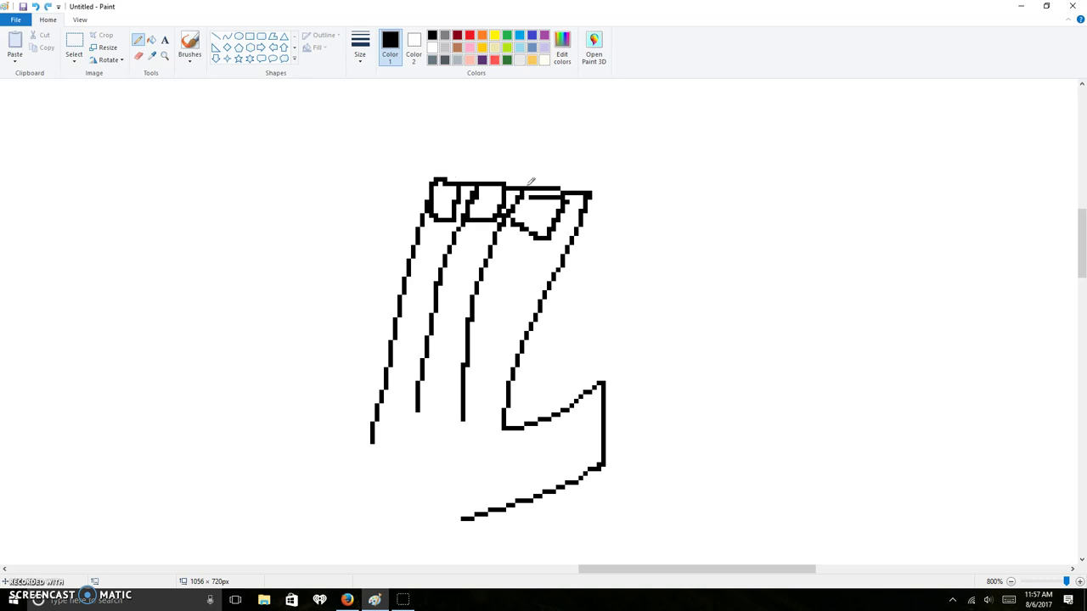
mouse_move(530, 181)
mouse_down()
mouse_move(540, 170)
mouse_move(562, 174)
mouse_move(567, 197)
mouse_up()
key(ctrl+z)
mouse_move(491, 296)
mouse_down()
mouse_move(476, 318)
mouse_move(509, 316)
mouse_move(445, 314)
mouse_move(473, 304)
mouse_move(454, 301)
mouse_move(409, 311)
mouse_move(426, 295)
mouse_up()
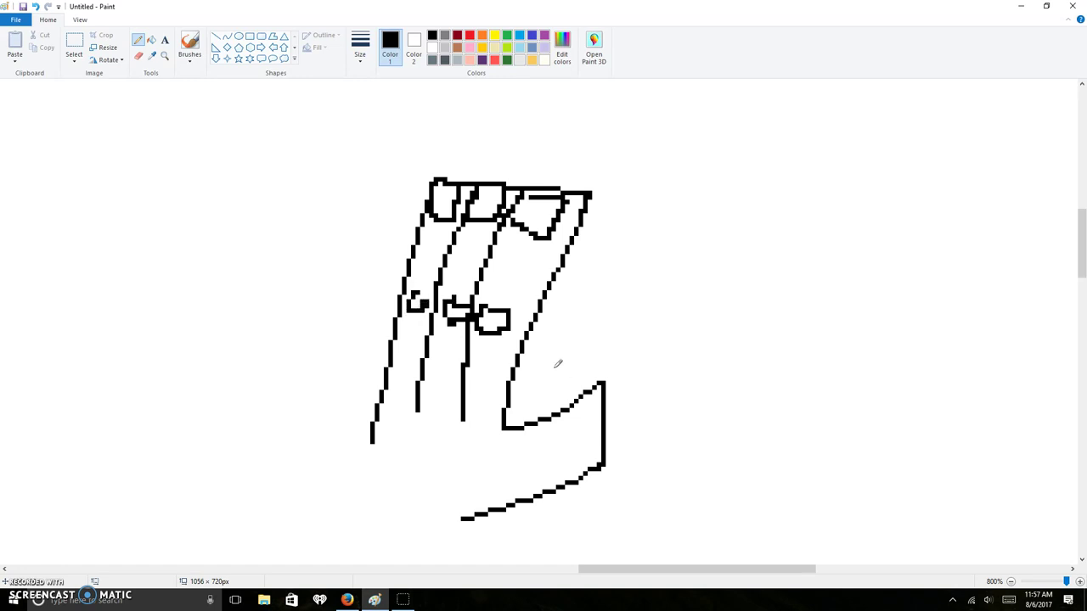
mouse_move(377, 417)
mouse_down()
mouse_move(399, 486)
mouse_move(459, 516)
mouse_move(552, 489)
mouse_up()
Draw the hand creature's left and right legs.
scroll(764, 255, down, 1)
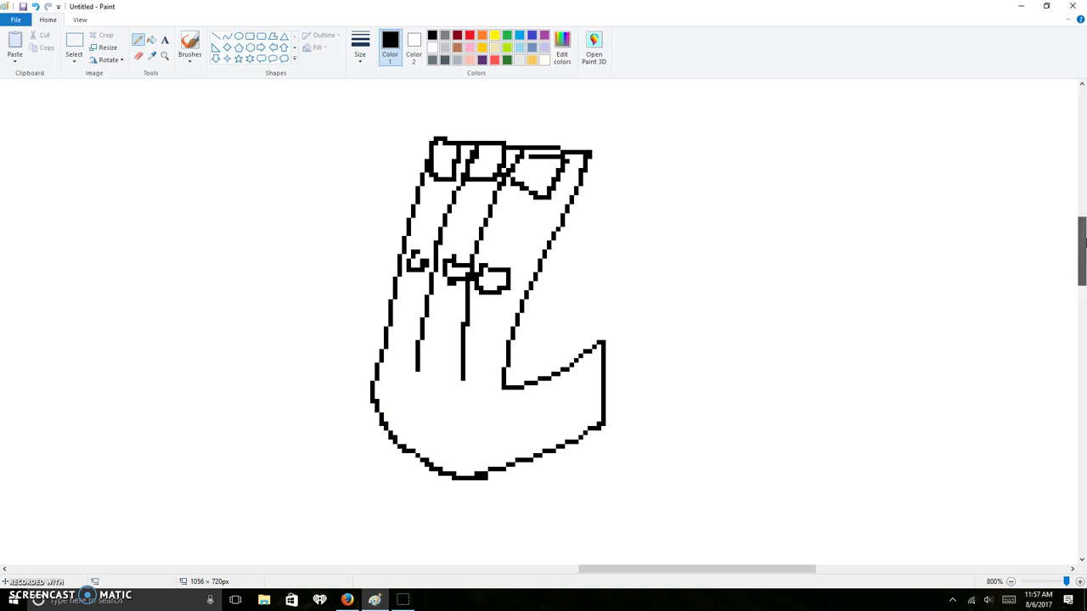
scroll(595, 272, down, 4)
mouse_move(412, 248)
mouse_down()
mouse_move(391, 312)
mouse_move(382, 408)
mouse_move(360, 403)
mouse_up()
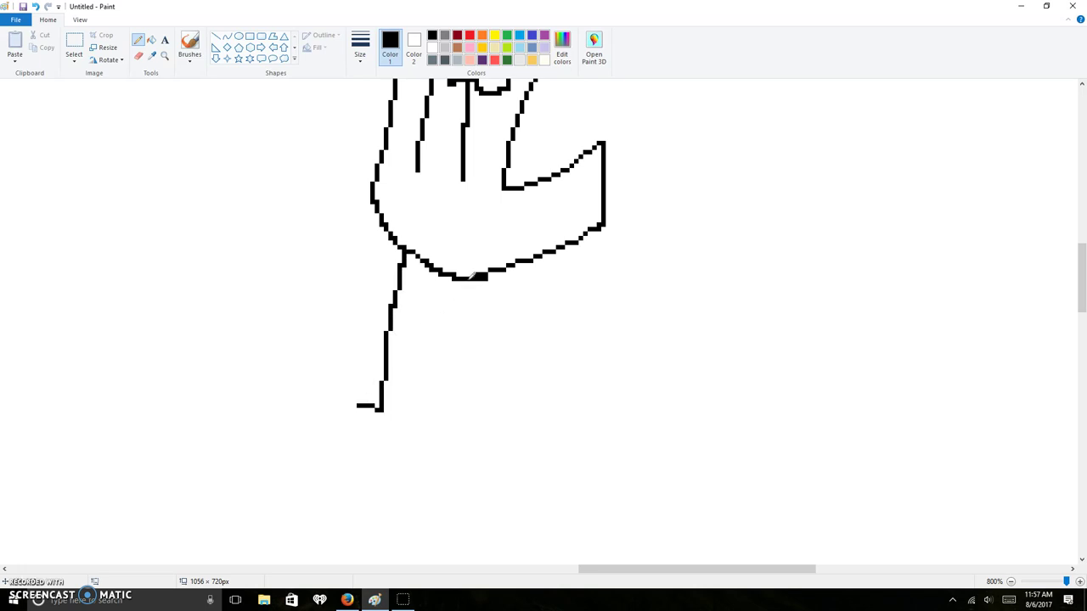
mouse_move(472, 275)
mouse_down()
mouse_move(468, 388)
mouse_move(482, 404)
mouse_up()
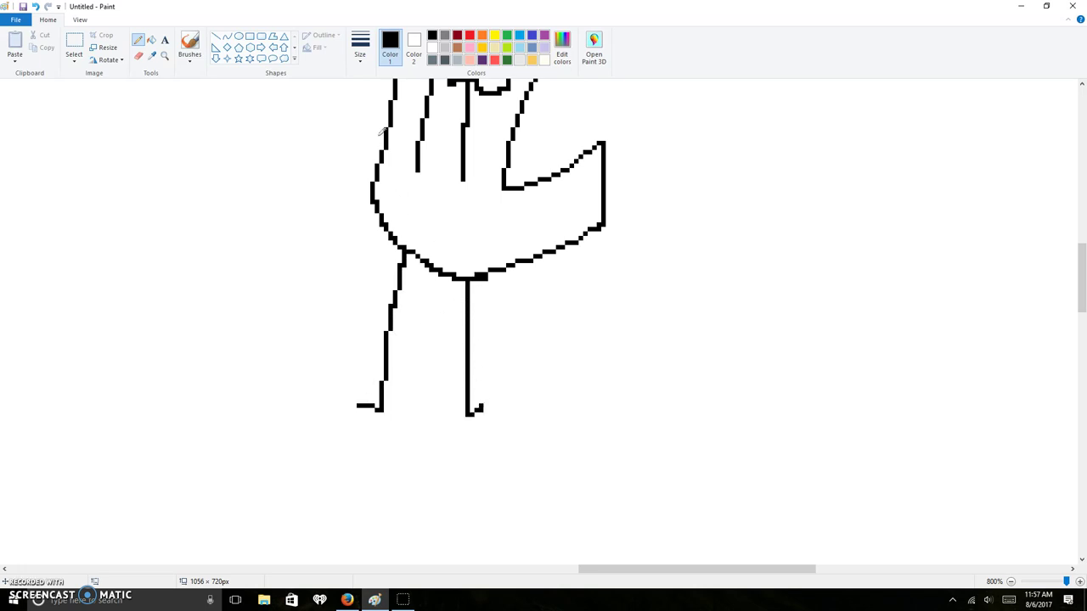
Add both arms, then start the speech-bubble tail and exclamation stem.
mouse_move(394, 118)
mouse_down()
mouse_move(304, 138)
mouse_move(277, 167)
mouse_move(292, 175)
mouse_up()
drag(1082, 297, 1082, 260)
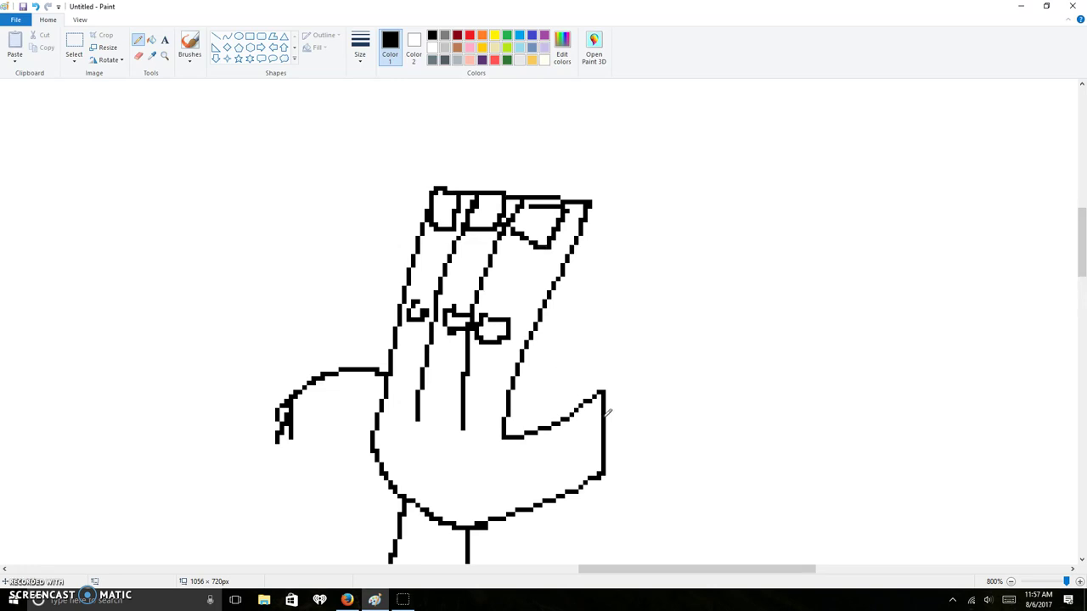
mouse_move(607, 417)
mouse_down()
mouse_move(677, 465)
mouse_move(690, 520)
mouse_move(698, 507)
mouse_up()
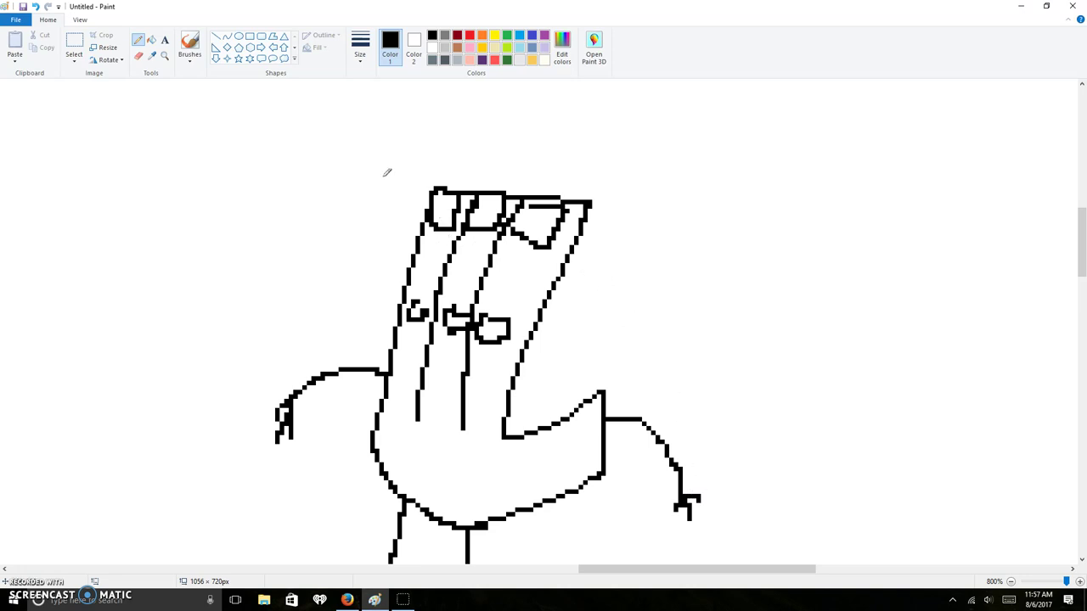
mouse_move(348, 206)
mouse_down()
mouse_move(363, 218)
mouse_move(368, 180)
mouse_up()
mouse_move(296, 121)
mouse_down()
mouse_move(304, 169)
mouse_move(314, 108)
mouse_move(299, 111)
mouse_up()
Add the exclamation dot, speech bubble outline and three motion lines by the head.
drag(310, 182, 310, 197)
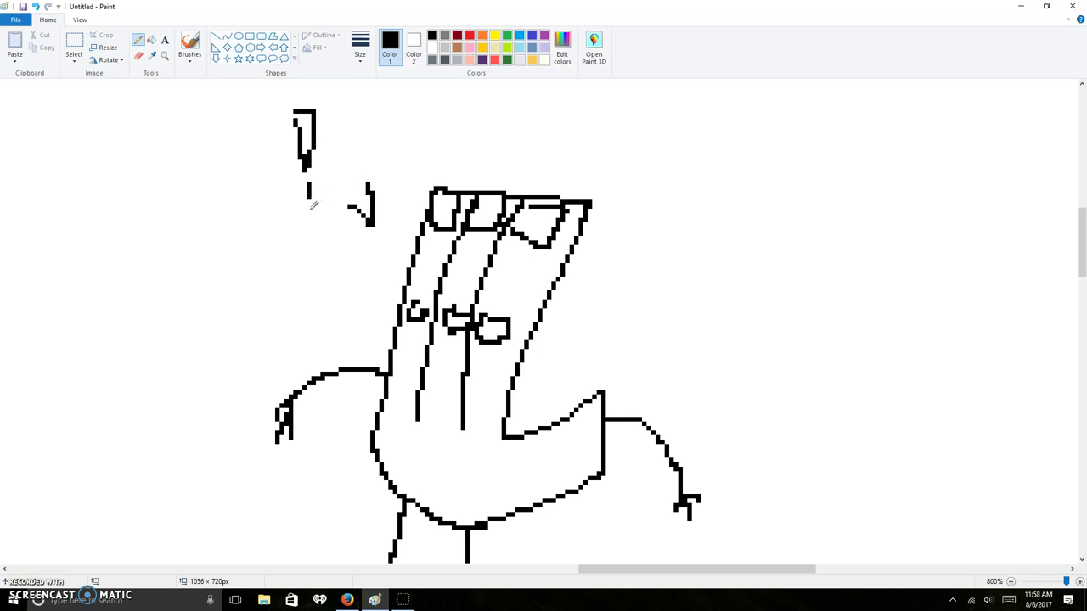
mouse_move(350, 205)
mouse_down()
mouse_move(313, 205)
mouse_move(270, 149)
mouse_move(316, 88)
mouse_move(366, 127)
mouse_move(371, 175)
mouse_up()
drag(548, 165, 576, 137)
drag(576, 183, 610, 168)
drag(611, 260, 646, 247)
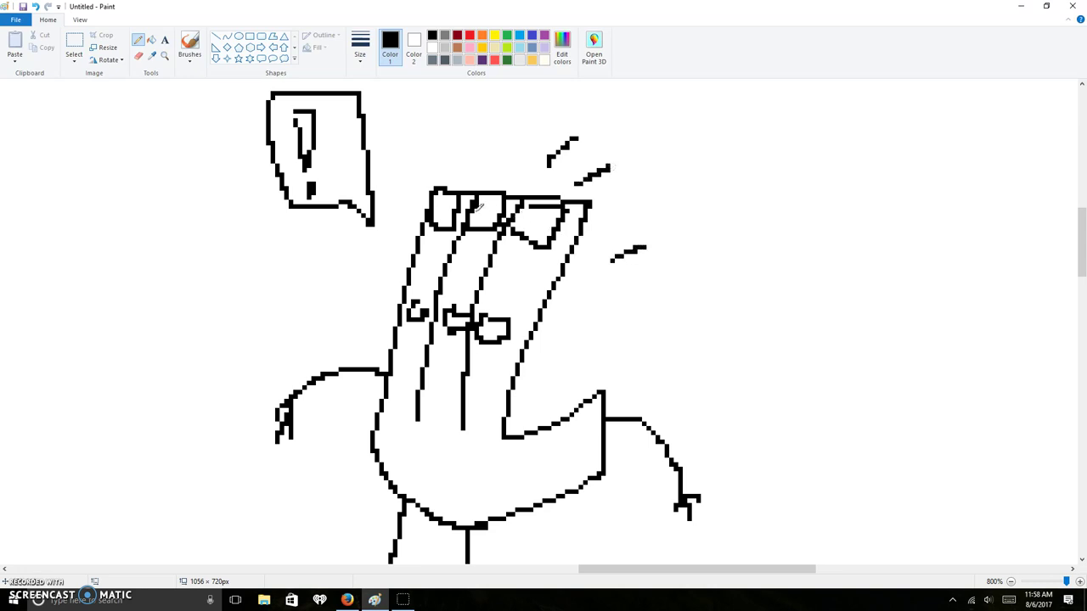
Draw and close the creature's mouth shape.
scroll(485, 284, down, 3)
scroll(488, 281, up, 2)
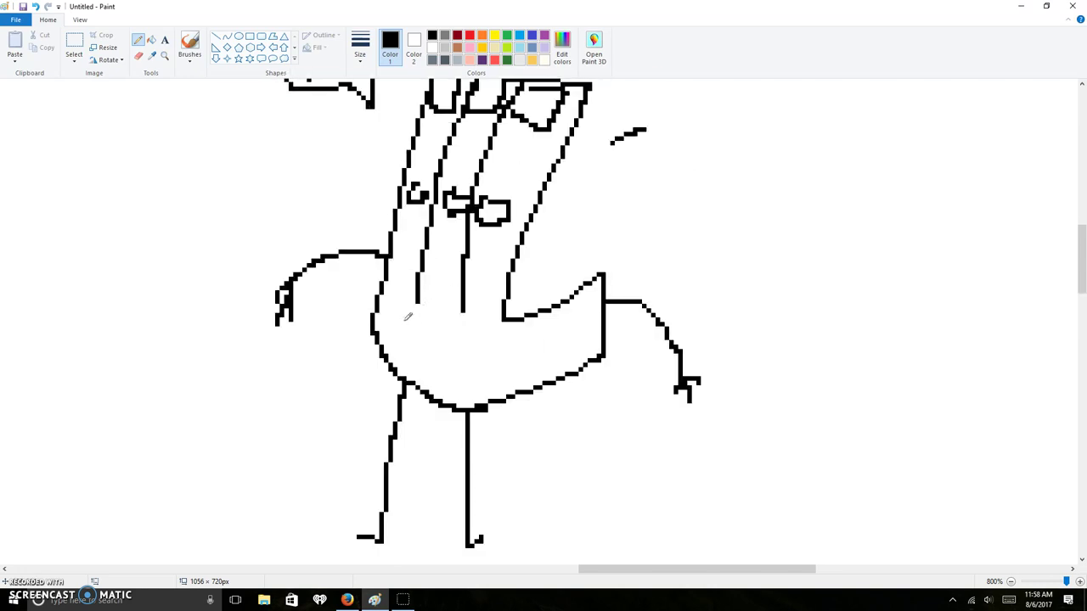
mouse_move(417, 328)
mouse_down()
mouse_move(462, 352)
mouse_move(432, 364)
mouse_up()
scroll(436, 332, up, 1)
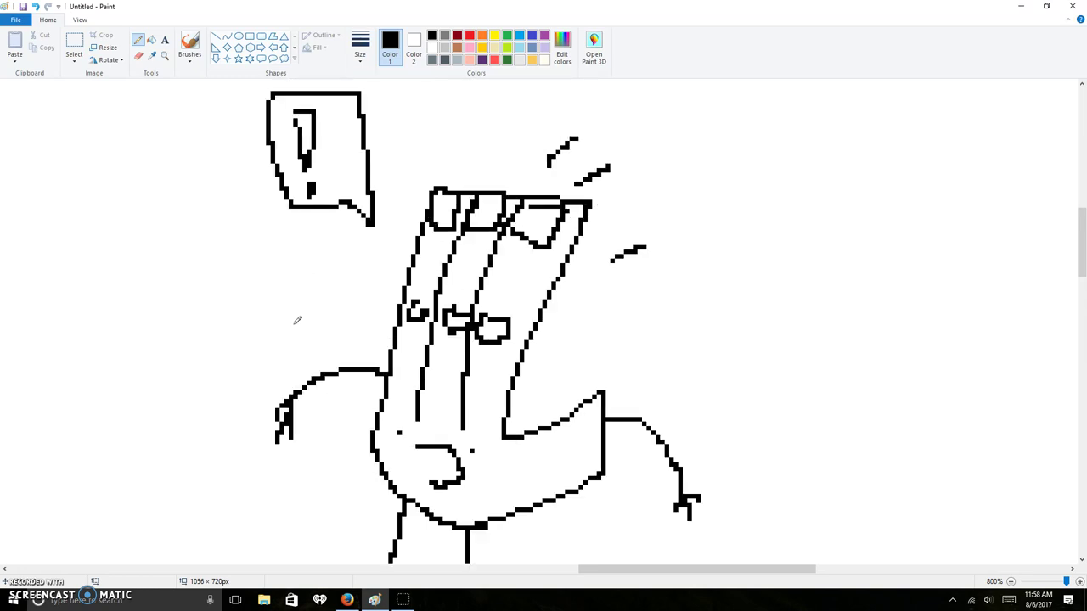
scroll(533, 476, down, 1)
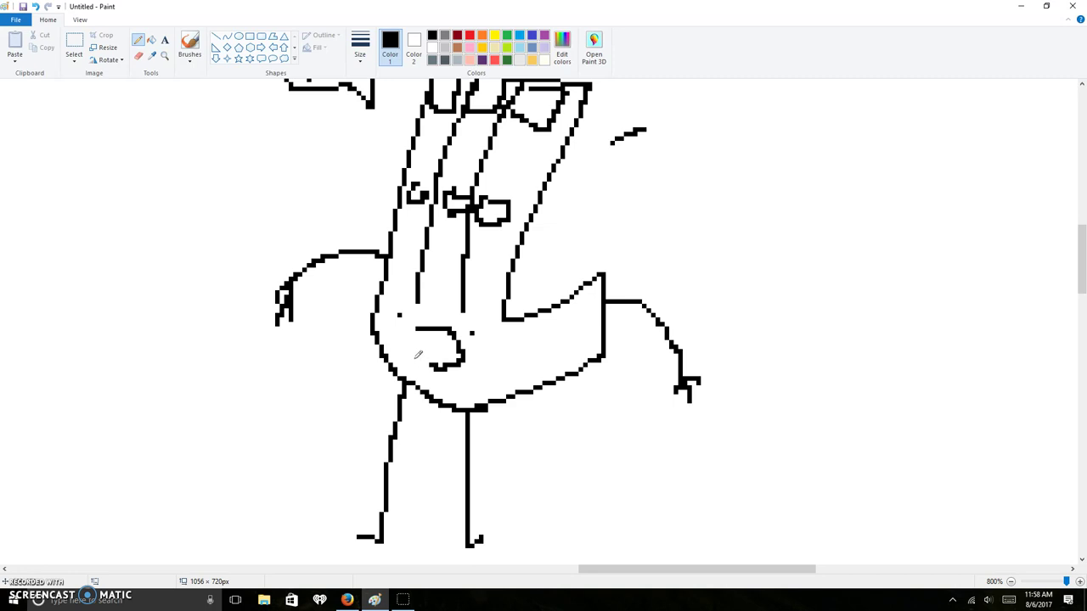
mouse_move(418, 326)
mouse_down()
mouse_move(427, 345)
mouse_move(462, 337)
mouse_up()
scroll(392, 358, up, 3)
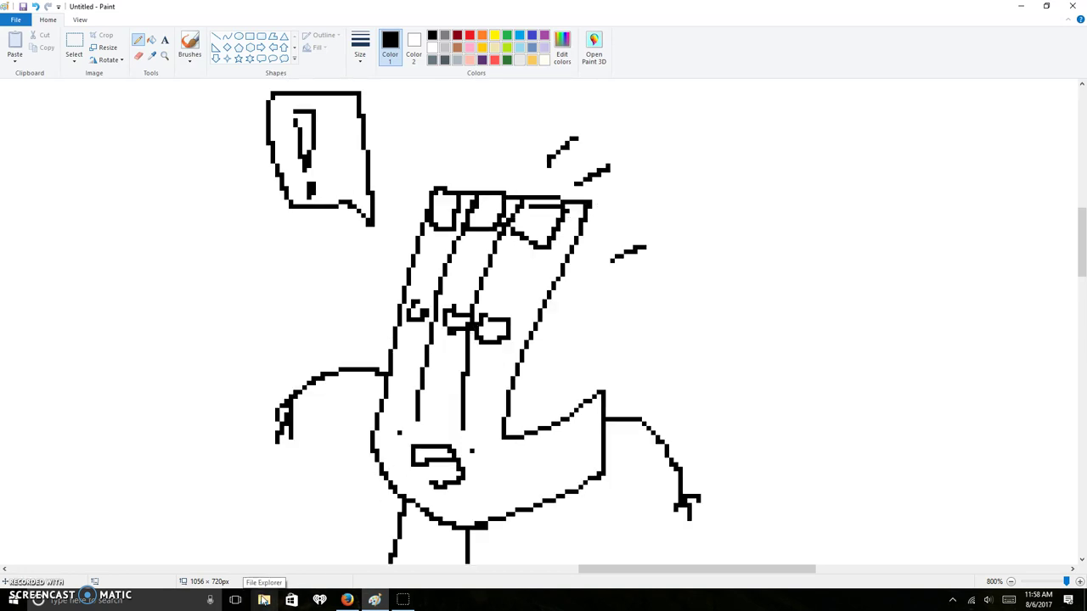
Switch to File Explorer and open ChillAlien from the drawings folder.
click(264, 600)
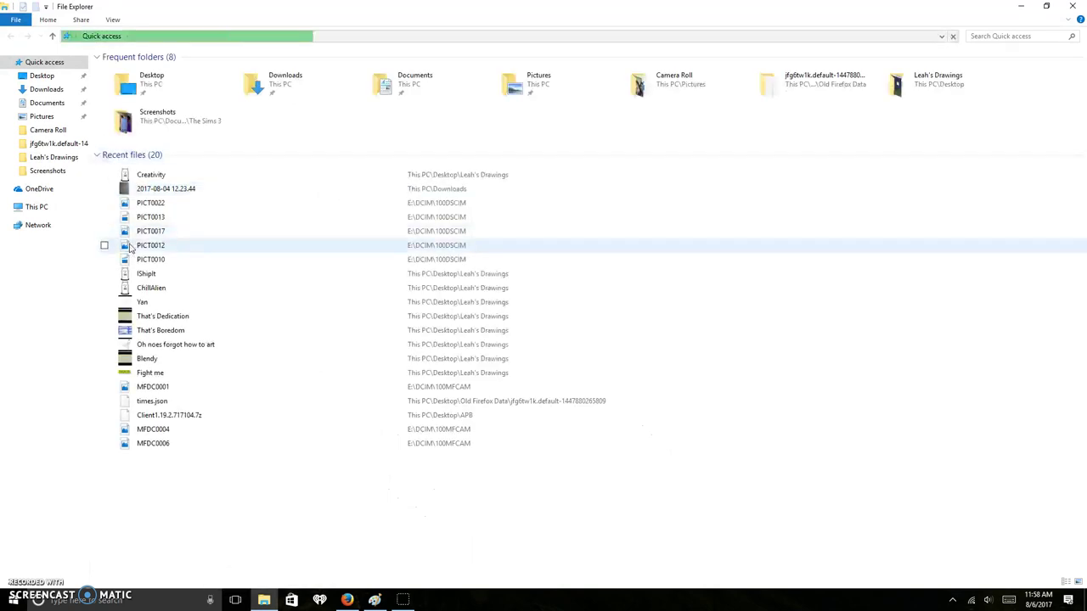
click(45, 158)
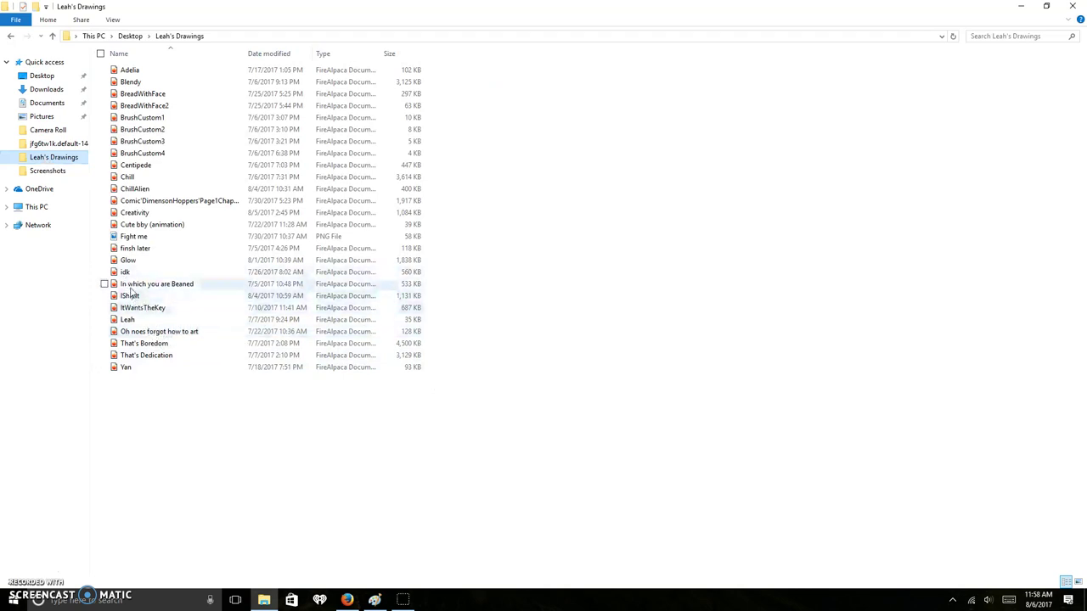
click(142, 196)
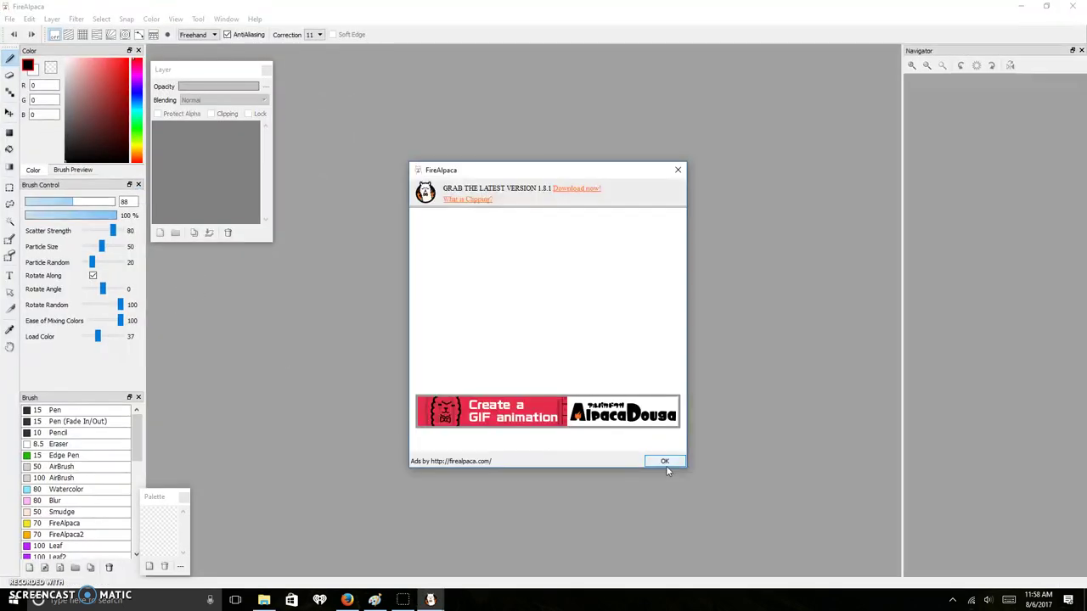
Dismiss FireAlpaca's notices, pan over ChillAlien's face, bubble and body, then close it.
click(665, 463)
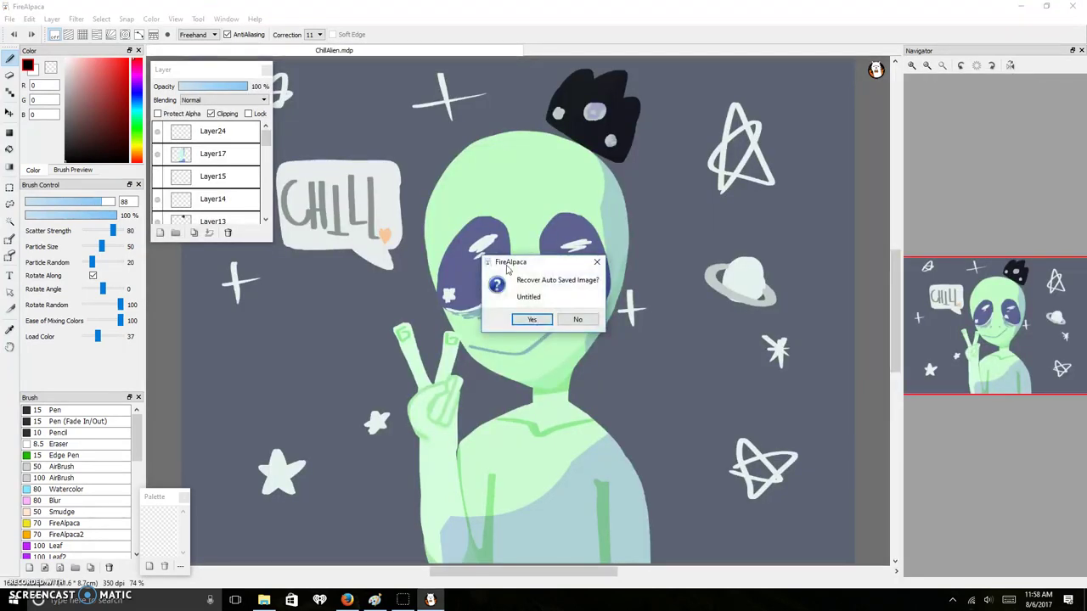
click(562, 321)
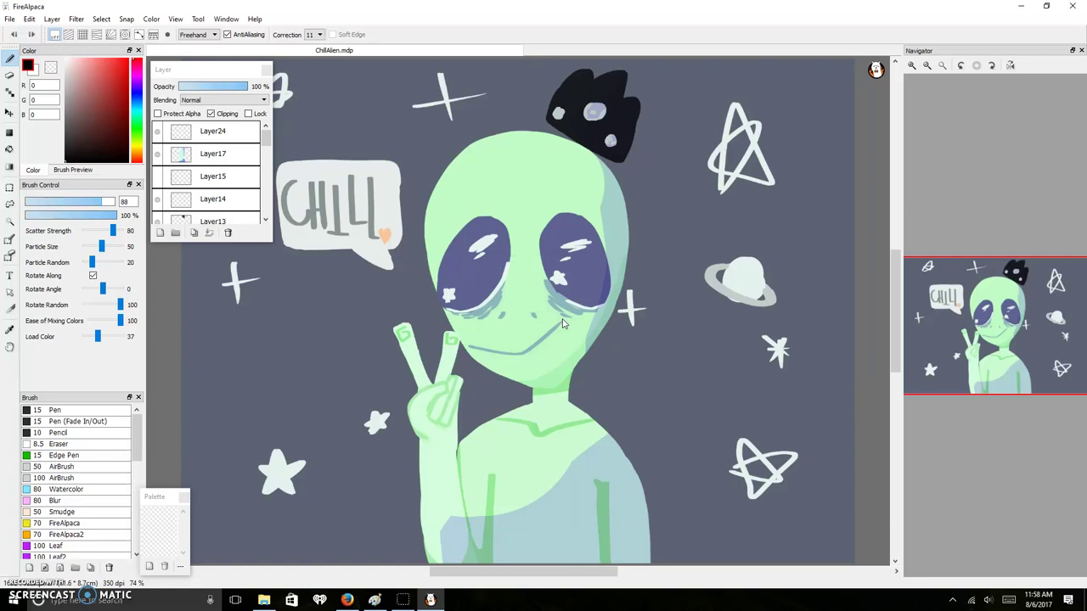
scroll(562, 318, up, 2)
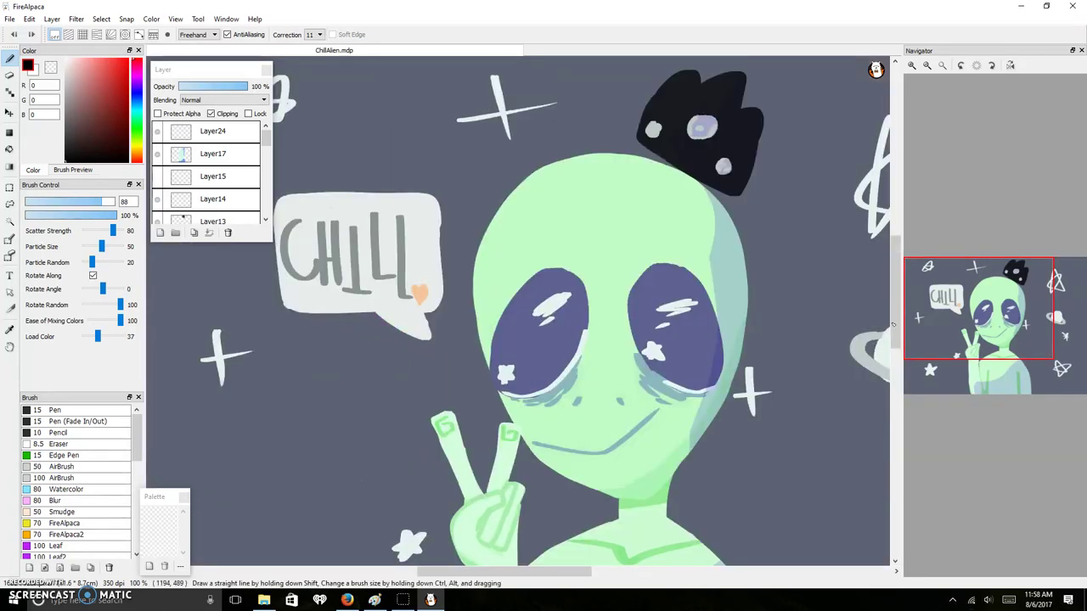
mouse_move(977, 340)
mouse_down()
mouse_move(916, 293)
mouse_move(971, 371)
mouse_up()
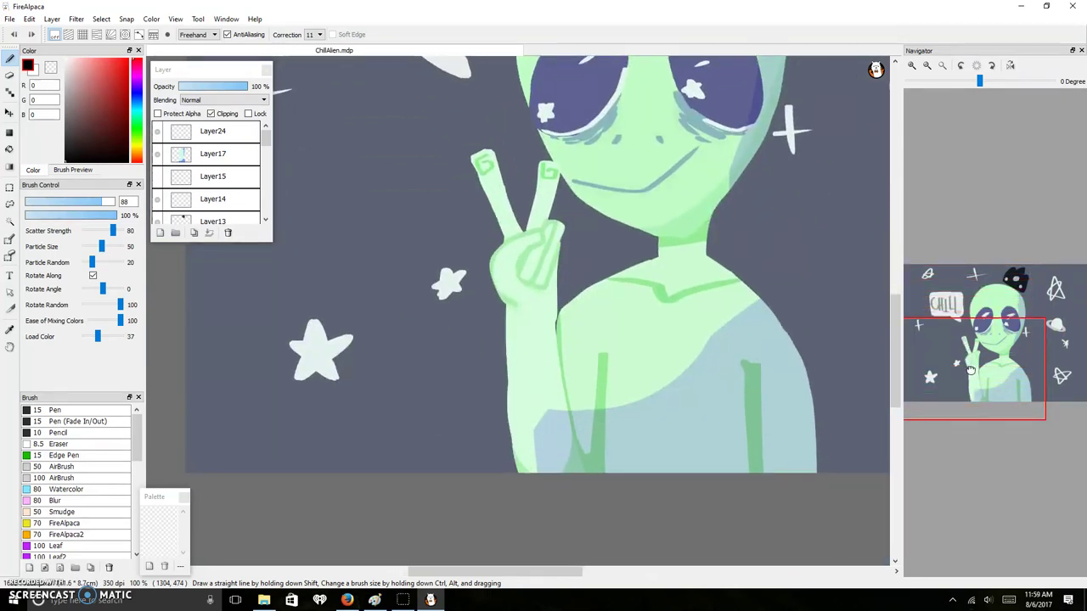
drag(971, 371, 988, 303)
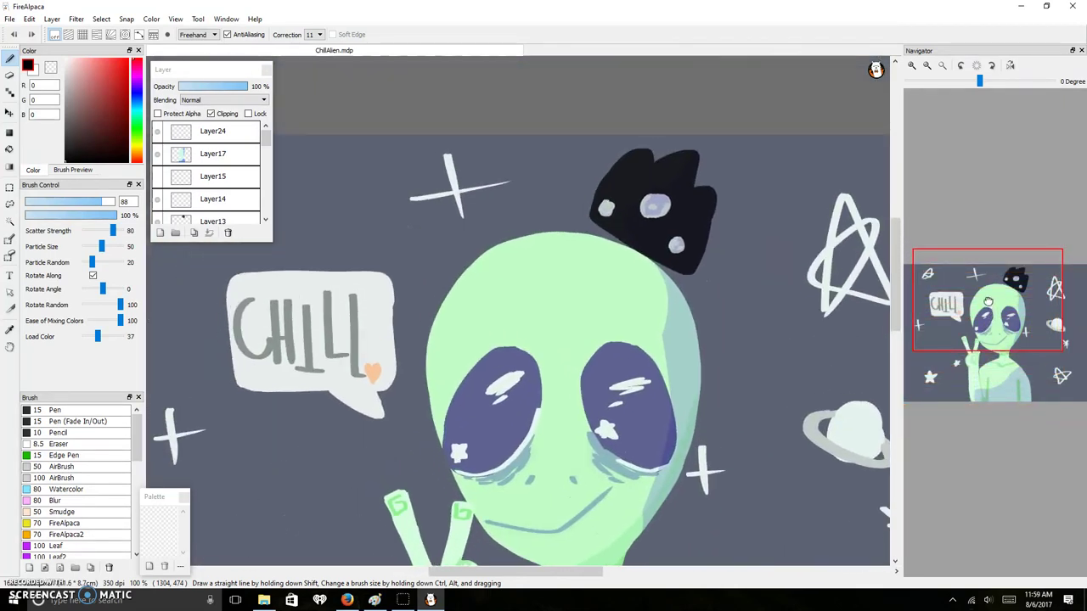
drag(989, 302, 982, 336)
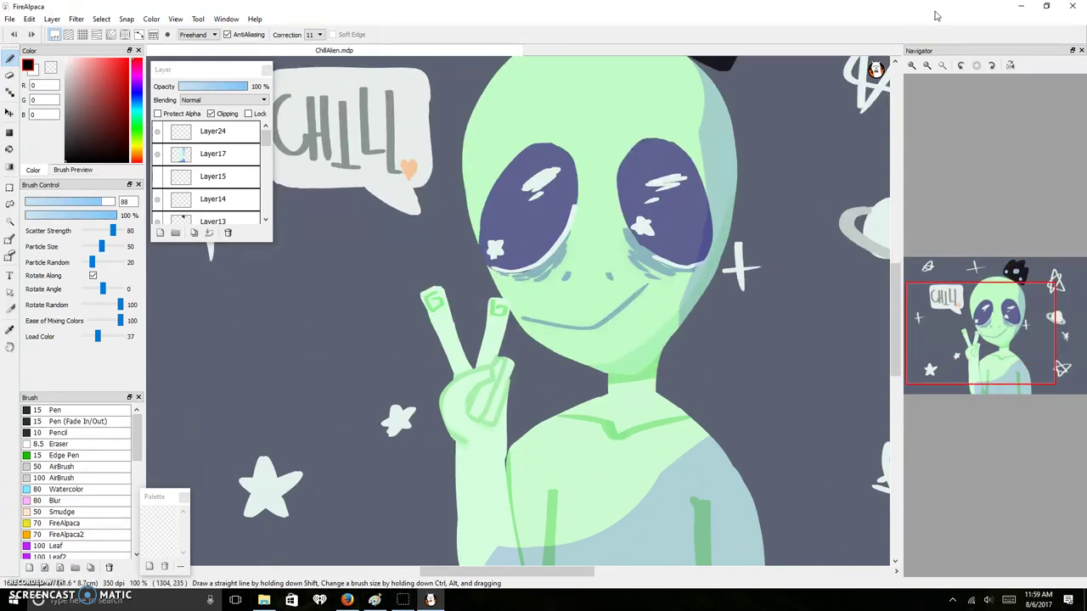
click(1072, 6)
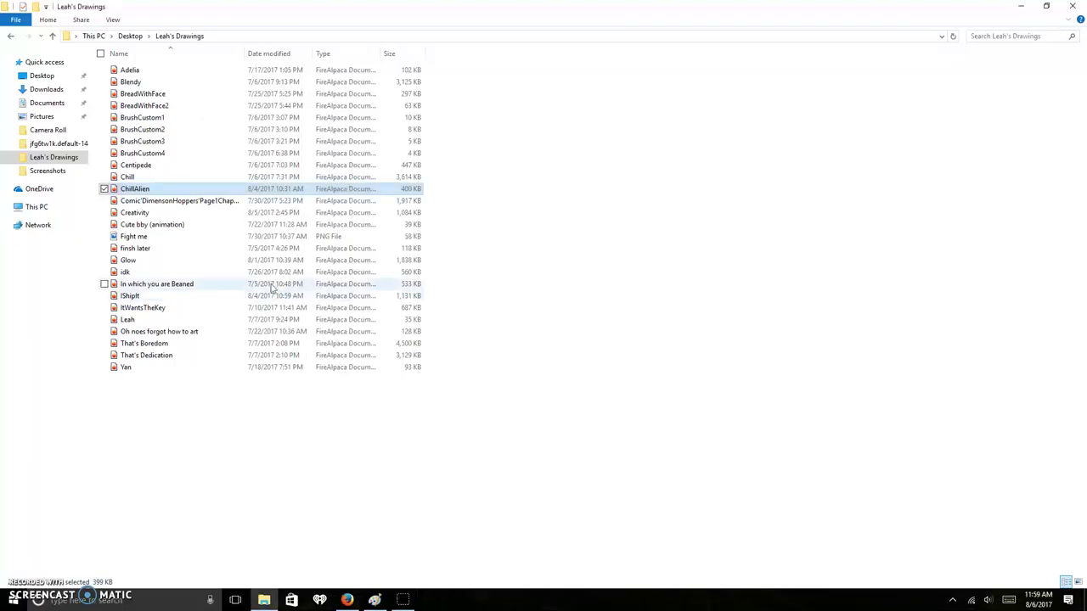
Open the Creativity drawing in FireAlpaca and dismiss the ads notice.
click(173, 215)
double_click(173, 217)
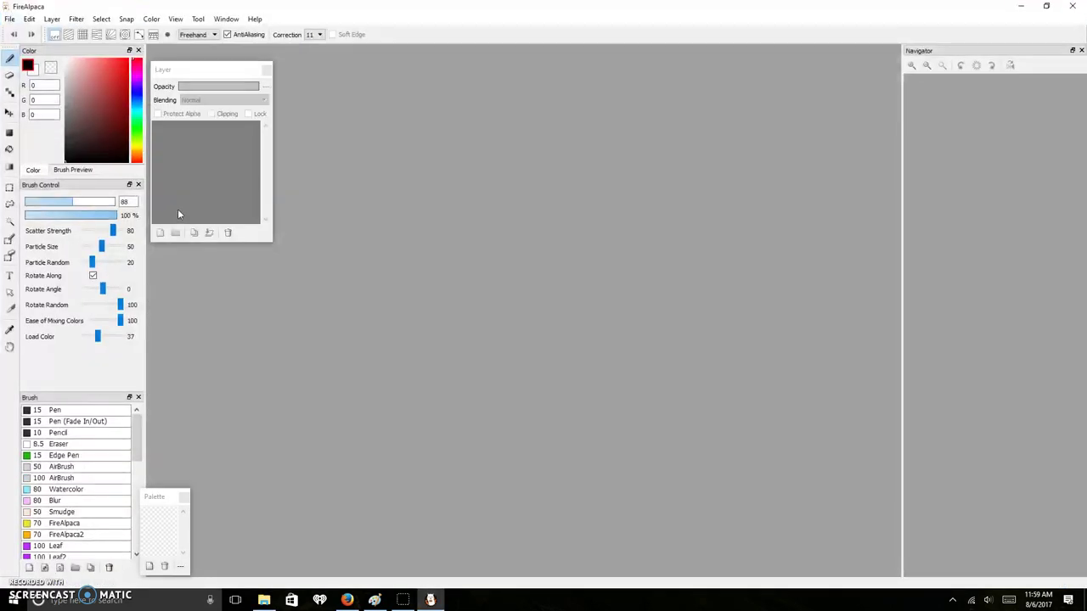
click(665, 464)
Centre the portrait and make Layer7's colourful flower crown visible.
scroll(531, 276, up, 3)
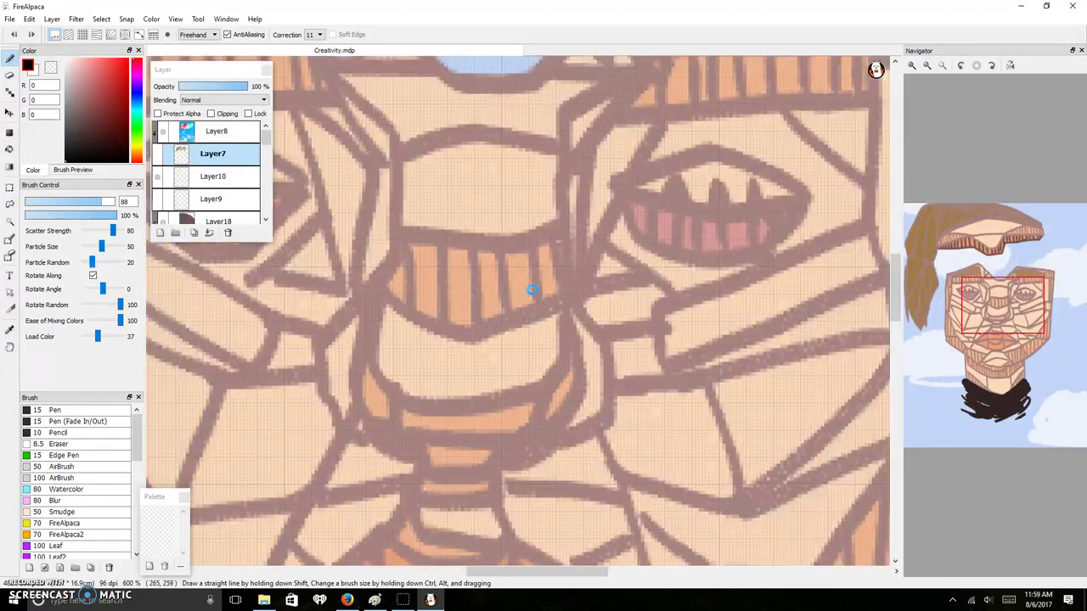
scroll(531, 276, up, 2)
scroll(535, 284, up, 2)
scroll(540, 289, up, 1)
scroll(541, 289, down, 5)
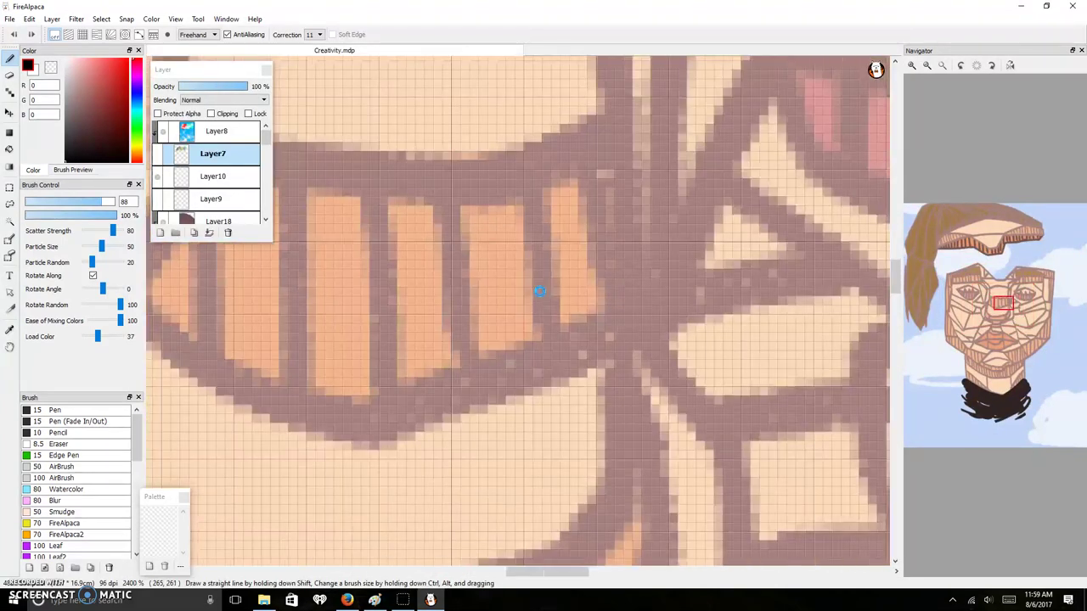
scroll(538, 281, down, 3)
scroll(537, 280, down, 2)
scroll(535, 280, down, 2)
scroll(535, 280, up, 1)
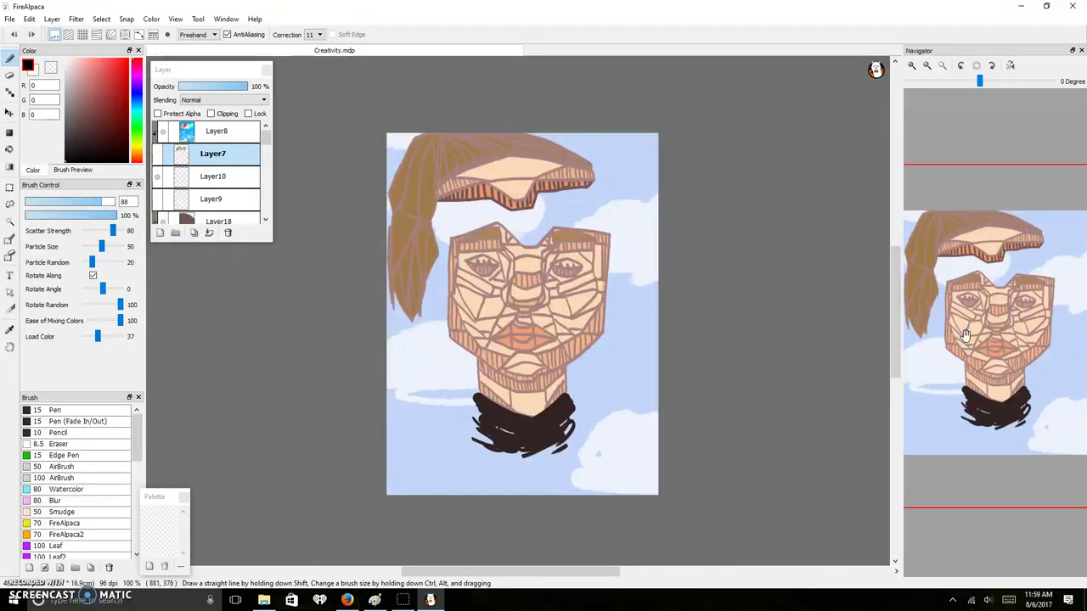
drag(951, 340, 915, 321)
scroll(527, 227, up, 2)
scroll(552, 196, up, 2)
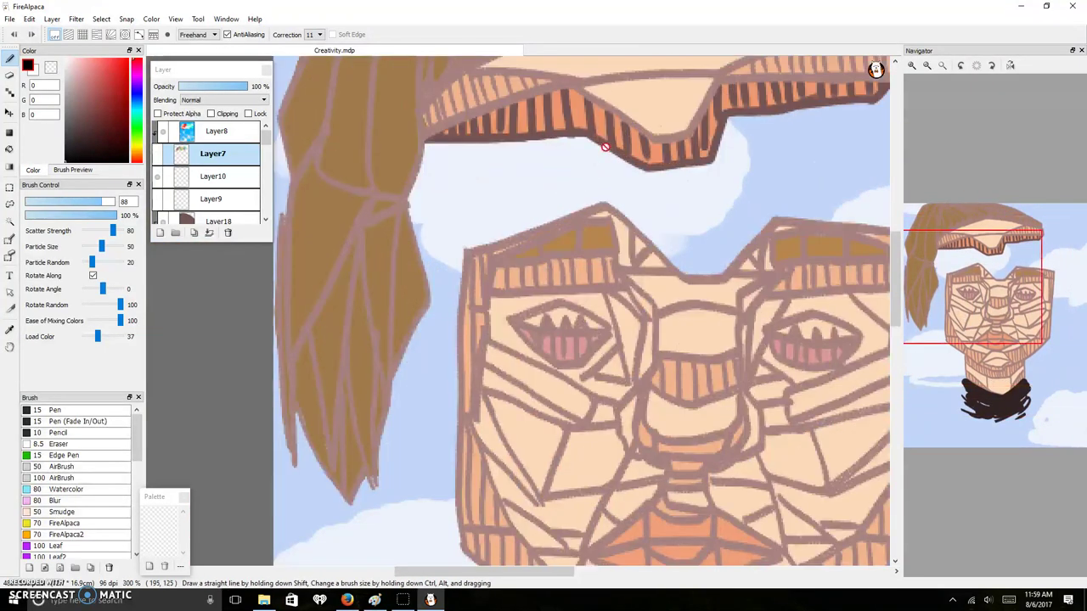
scroll(607, 97, up, 2)
scroll(611, 133, up, 2)
scroll(610, 133, up, 2)
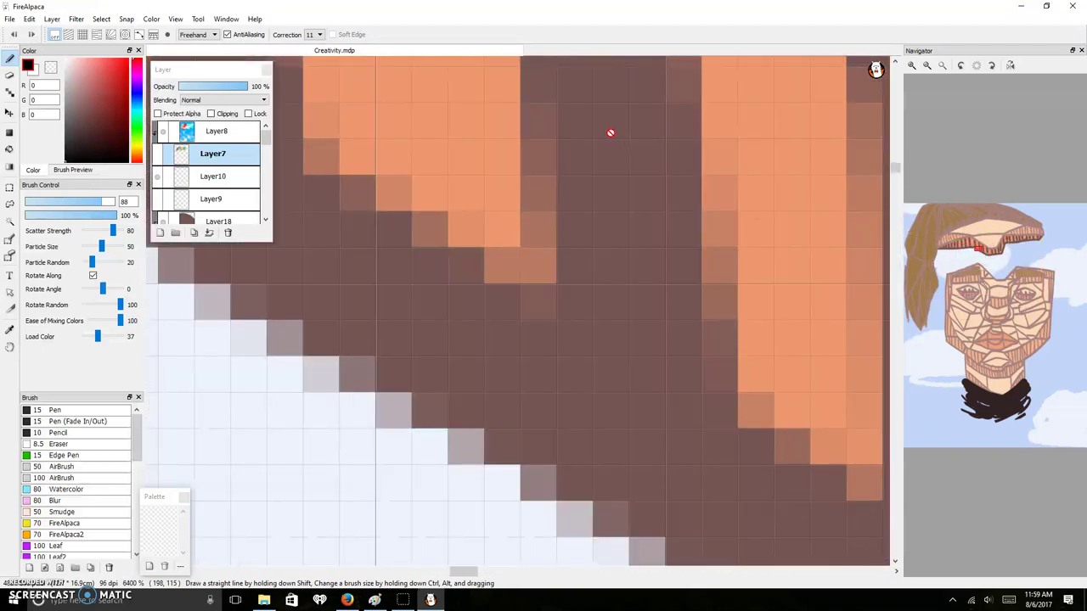
scroll(611, 132, down, 2)
scroll(606, 145, down, 3)
scroll(615, 155, down, 3)
scroll(613, 157, down, 3)
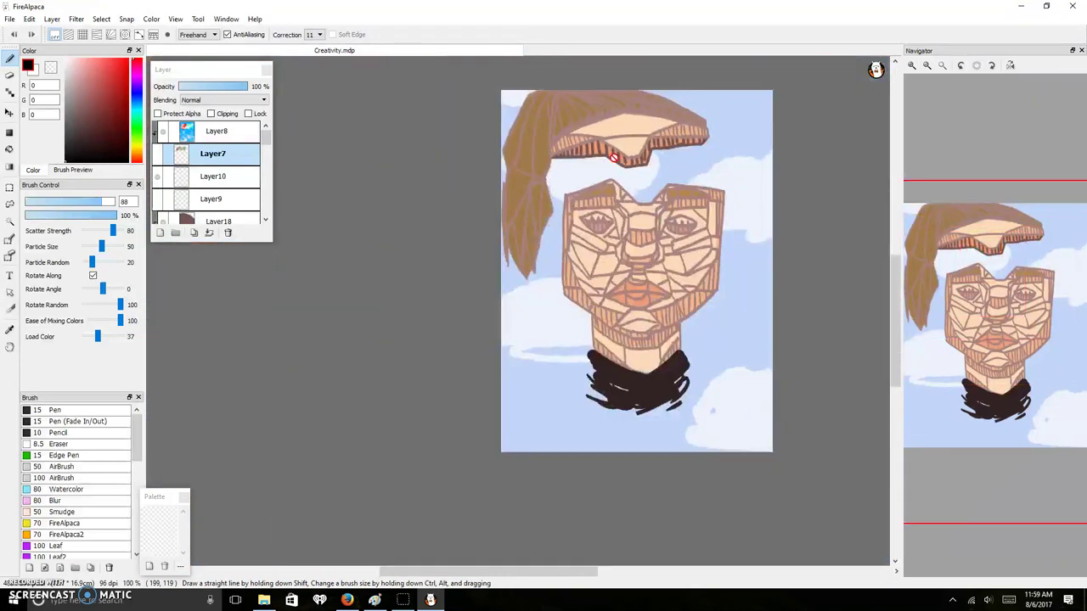
scroll(614, 157, down, 1)
scroll(614, 159, up, 1)
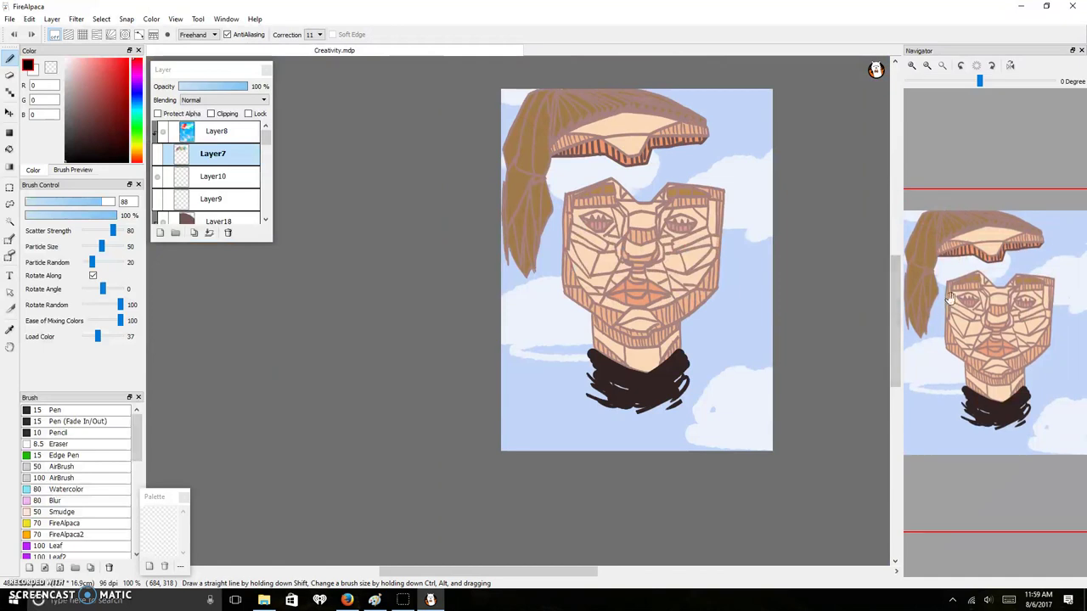
drag(936, 307, 987, 248)
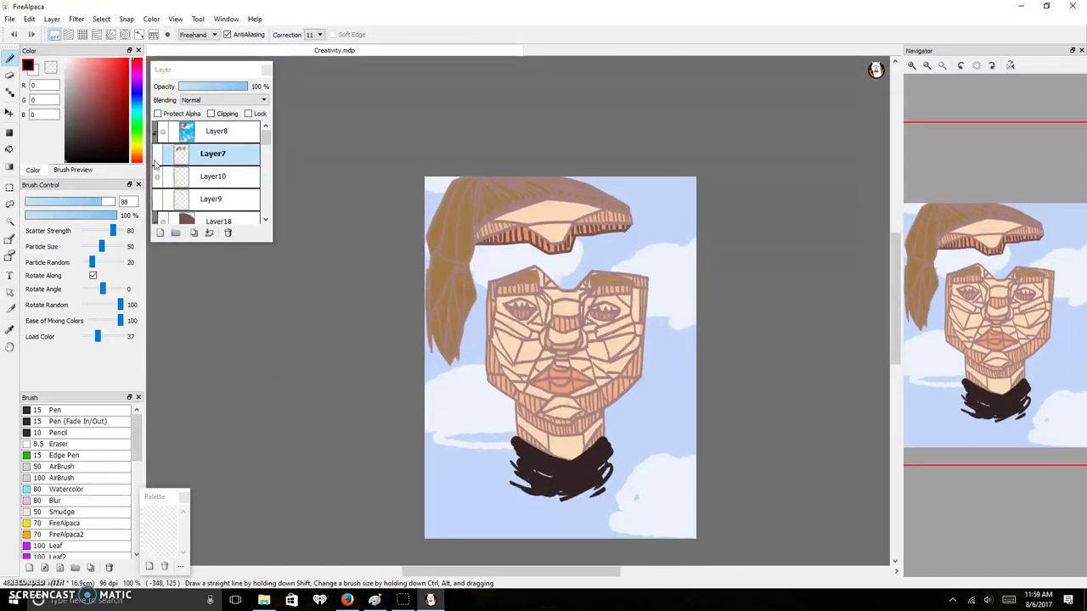
click(157, 156)
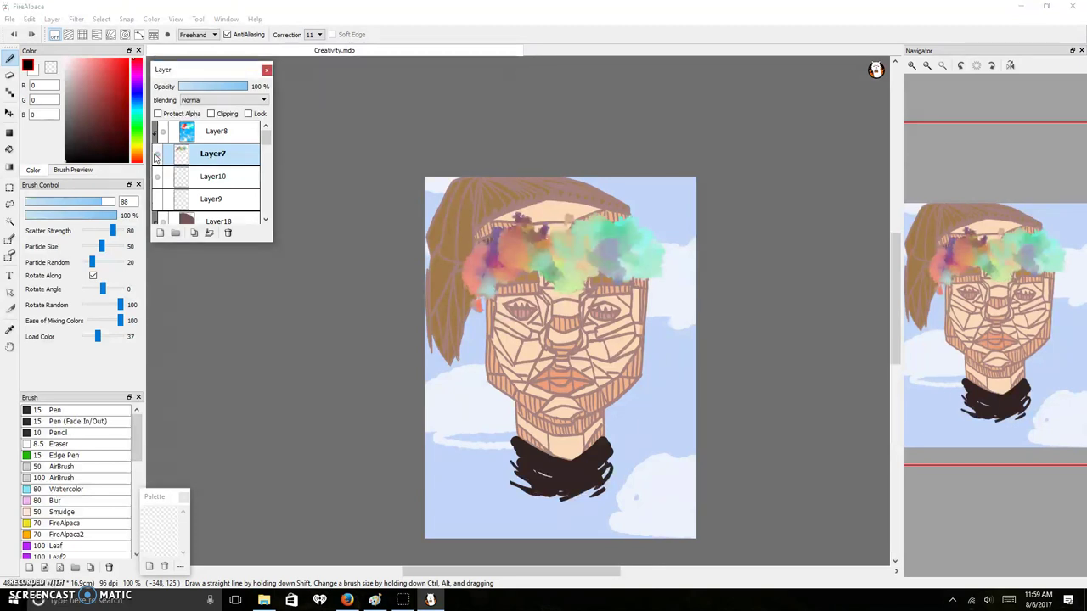
Toggle Layer7's flower crown off and on repeatedly to compare the portrait.
click(156, 155)
double_click(156, 155)
double_click(156, 155)
click(156, 155)
double_click(156, 155)
click(157, 155)
click(156, 155)
double_click(156, 156)
double_click(156, 155)
click(156, 155)
double_click(156, 155)
click(157, 156)
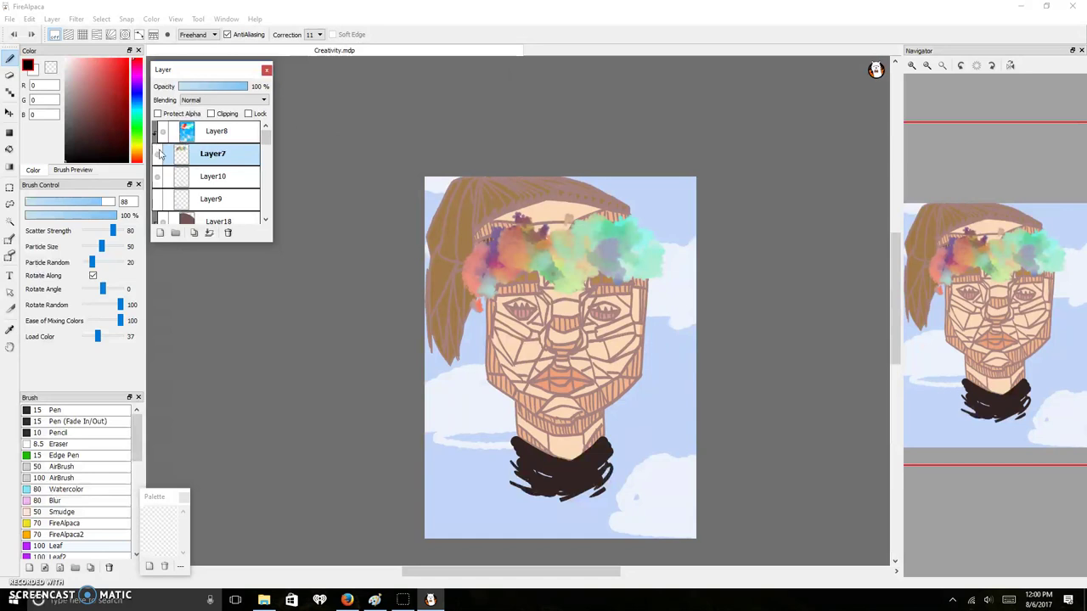
click(159, 154)
click(159, 154)
click(158, 154)
click(160, 156)
click(160, 156)
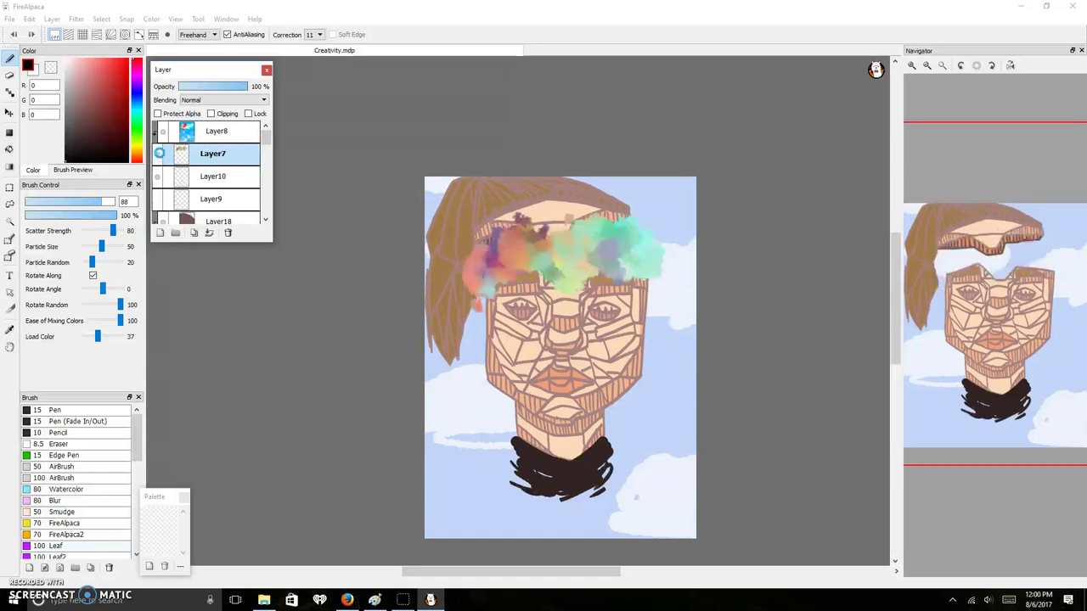
Eyedrop the crown's grey-green as the painting colour, then return to the full portrait.
scroll(564, 265, up, 1)
scroll(564, 265, up, 2)
scroll(564, 265, up, 3)
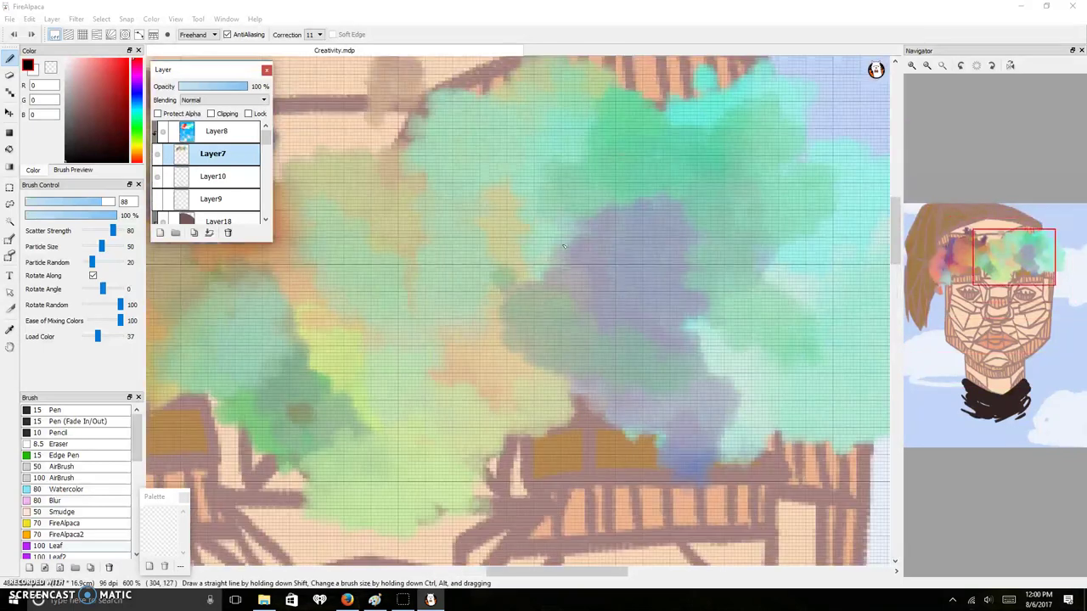
scroll(553, 250, up, 3)
scroll(515, 332, up, 3)
alt+click(515, 332)
scroll(515, 332, down, 2)
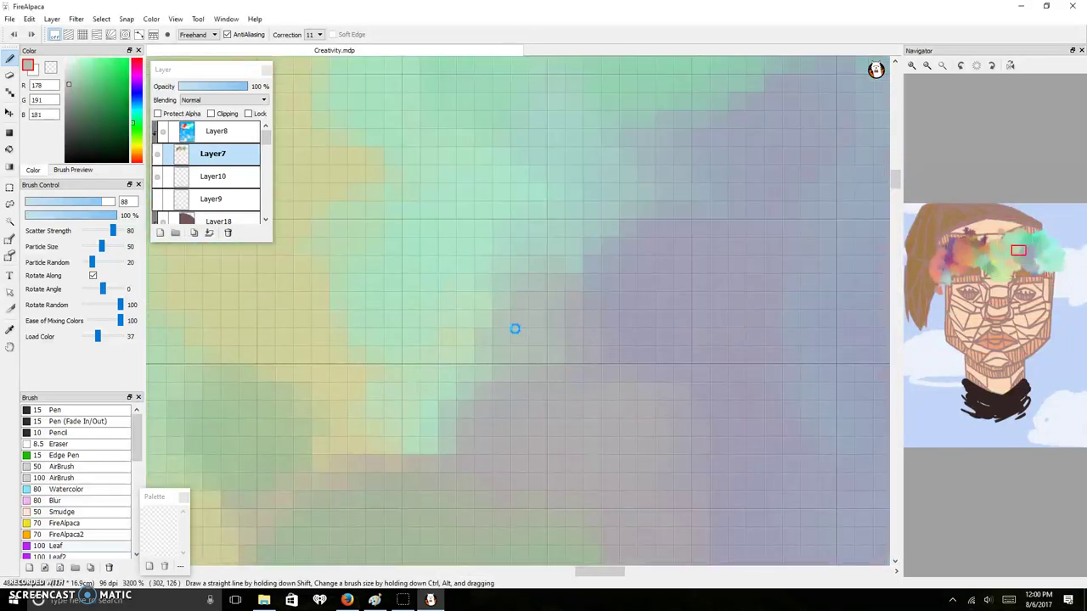
scroll(515, 332, down, 1)
scroll(516, 332, down, 3)
scroll(516, 332, down, 1)
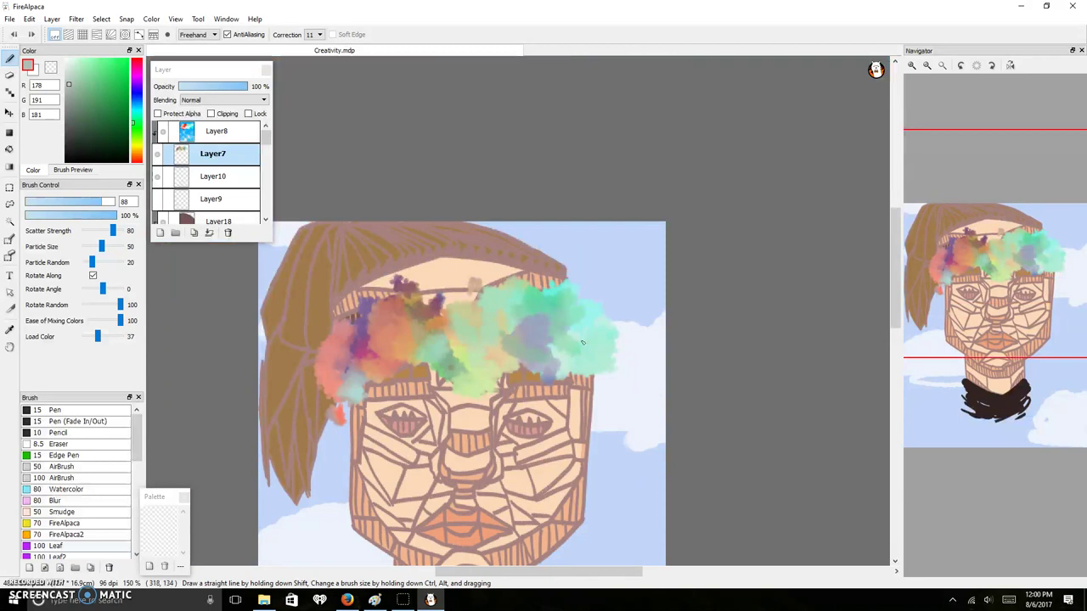
mouse_move(720, 327)
mouse_down()
mouse_move(592, 289)
mouse_move(831, 272)
mouse_move(652, 331)
mouse_move(611, 374)
mouse_move(504, 440)
mouse_up()
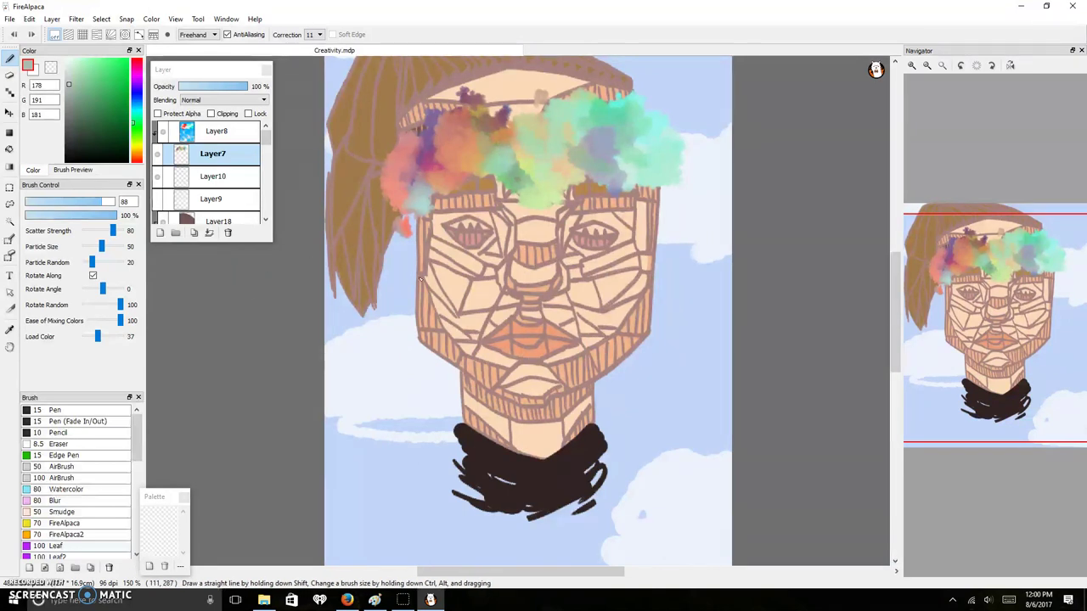
scroll(181, 181, down, 1)
scroll(191, 174, down, 2)
scroll(202, 168, down, 2)
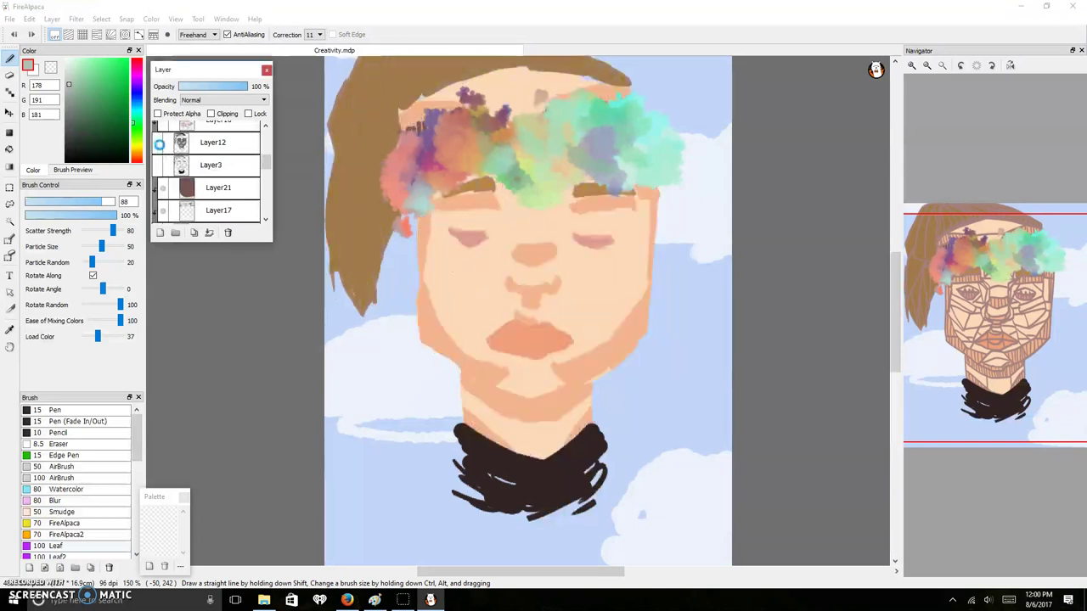
click(158, 143)
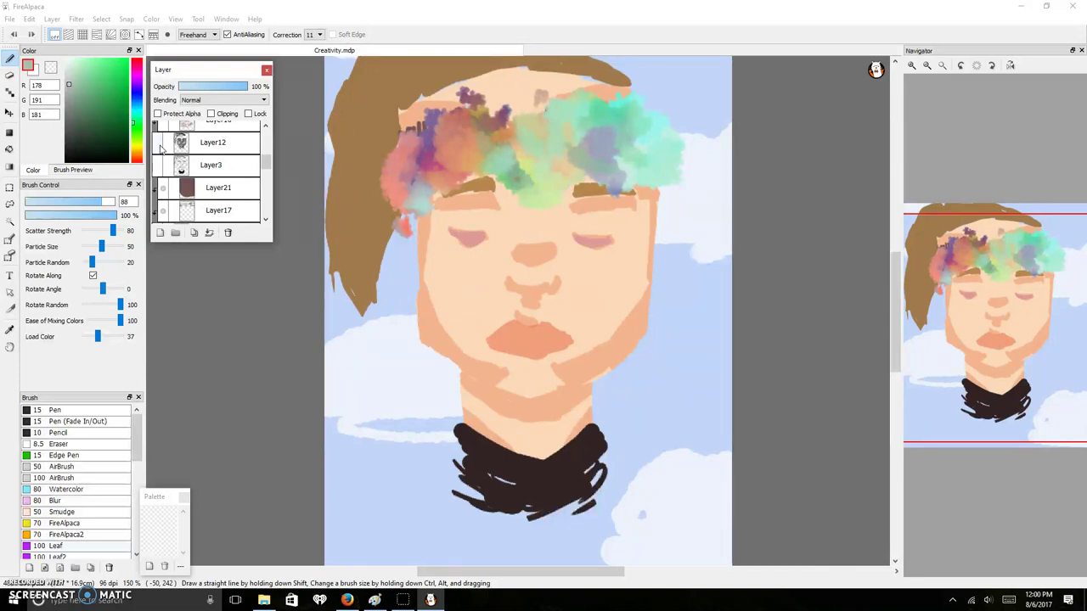
click(159, 144)
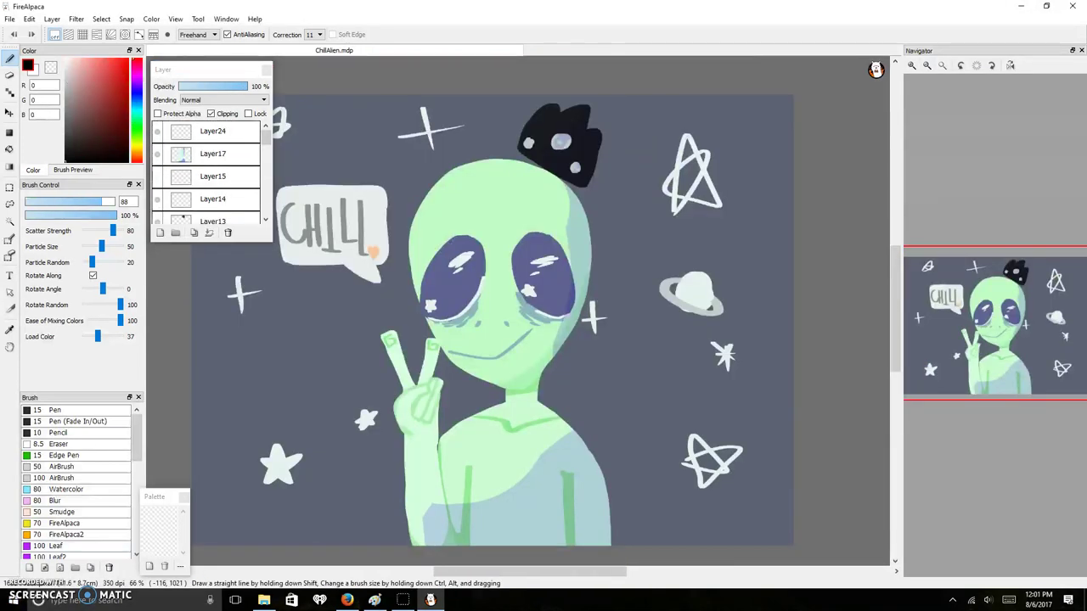
Zoom in on the ChillAlien CHILL speech bubble and centre it in view.
scroll(379, 241, up, 2)
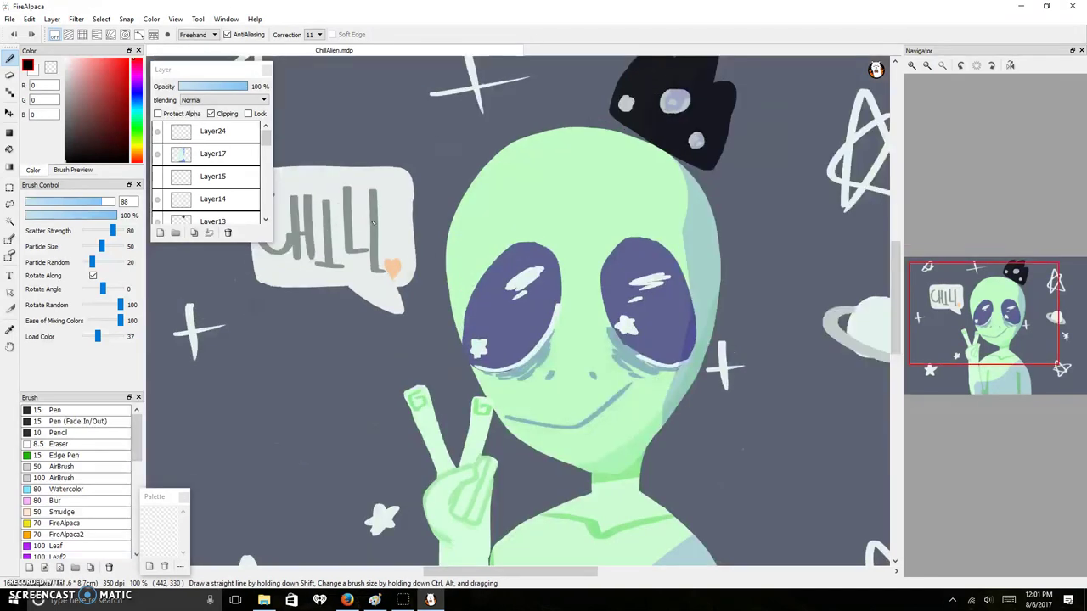
scroll(379, 240, up, 2)
drag(962, 308, 934, 311)
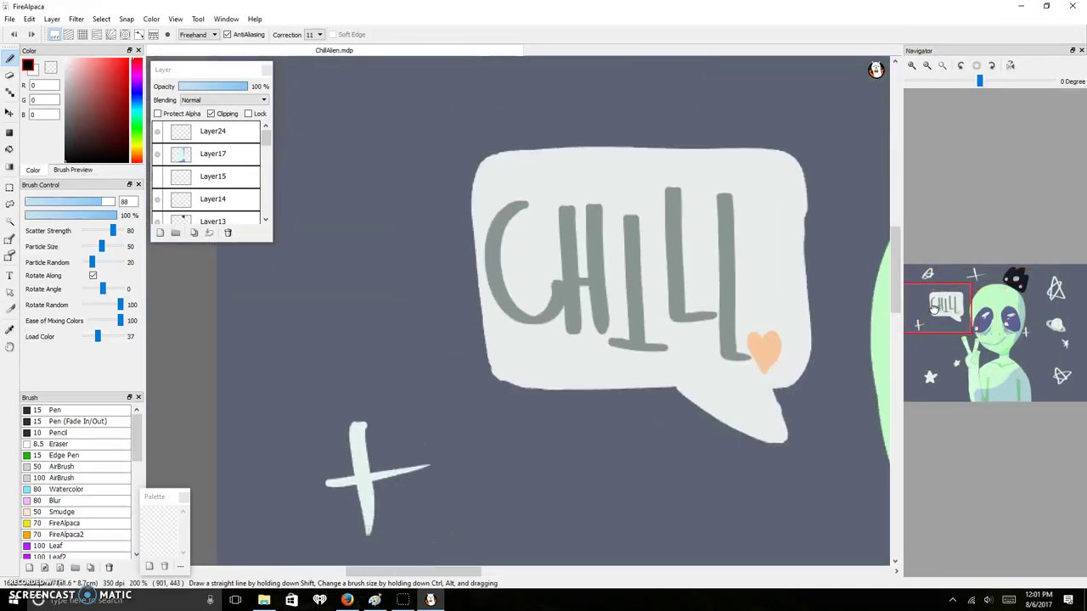